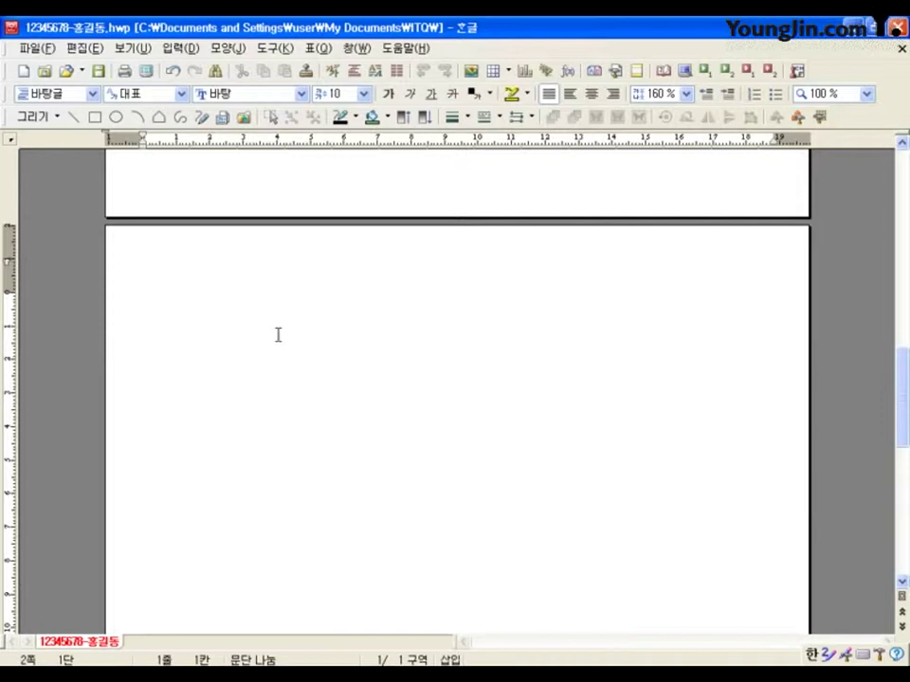
# - Enter the number "3." at the start of the blank page and the label "(1)" on the line below
pyautogui.write('3.')
pyautogui.press('Return')
pyautogui.write('(1)')
# - Insert a cases equation after (1) with ax+by+c=0 in the first row and a'x+b'y+c'=0 in the second
pyautogui.click(567, 71)
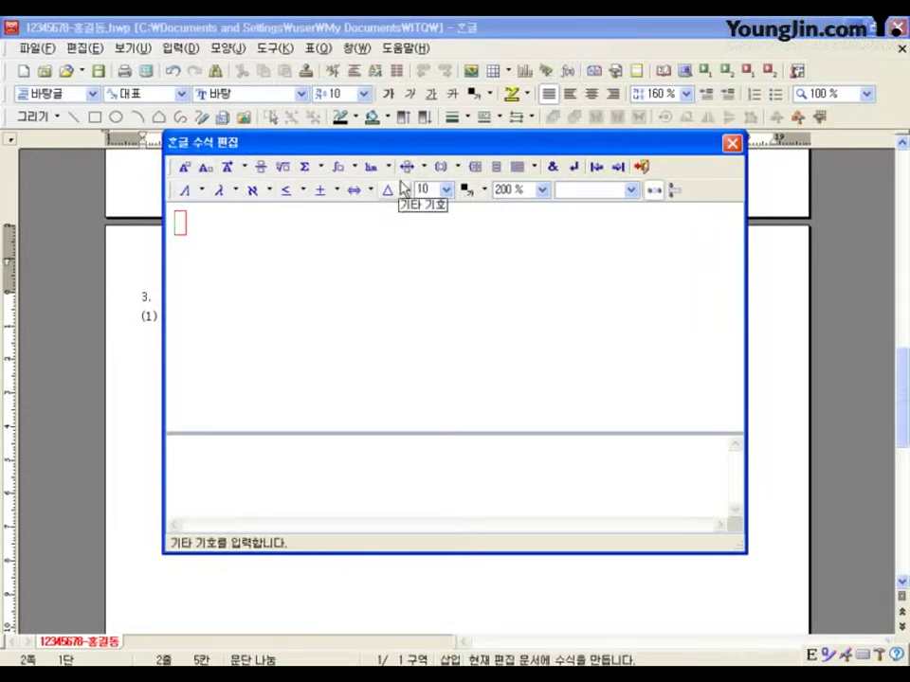
pyautogui.click(474, 168)
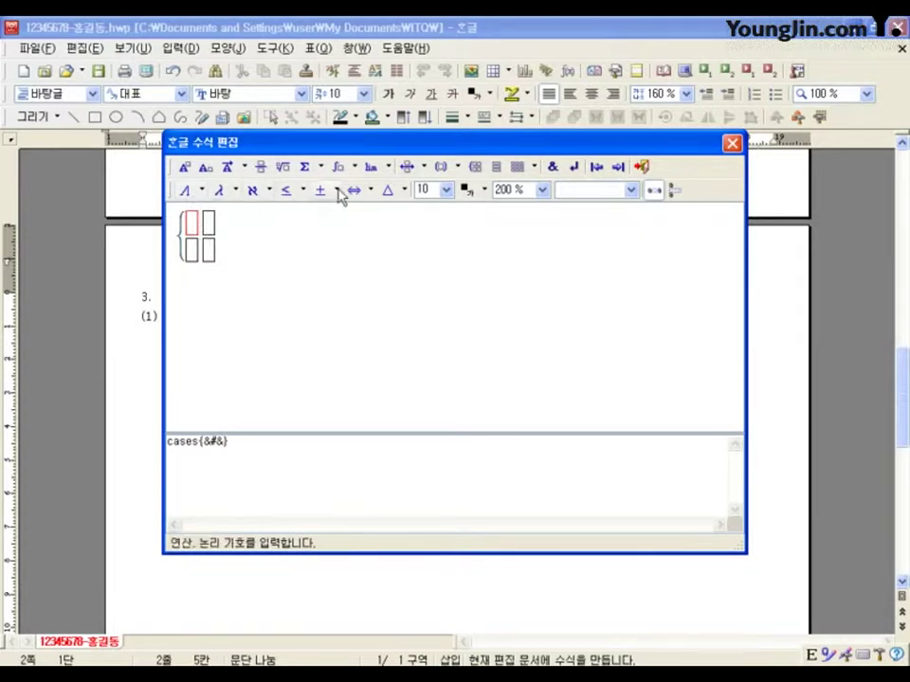
pyautogui.write('ax+by+c=0')
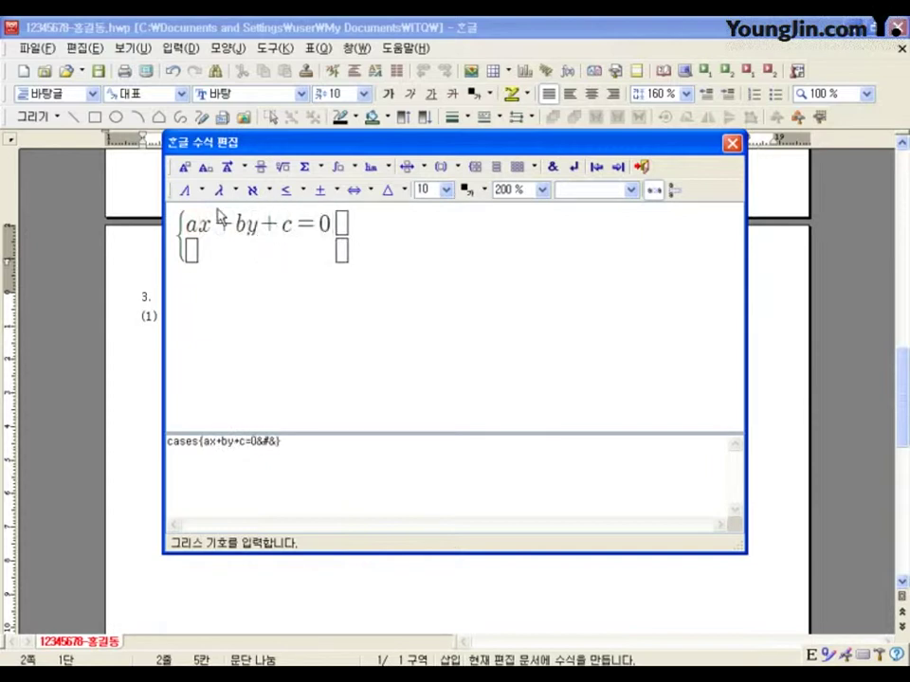
pyautogui.click(192, 252)
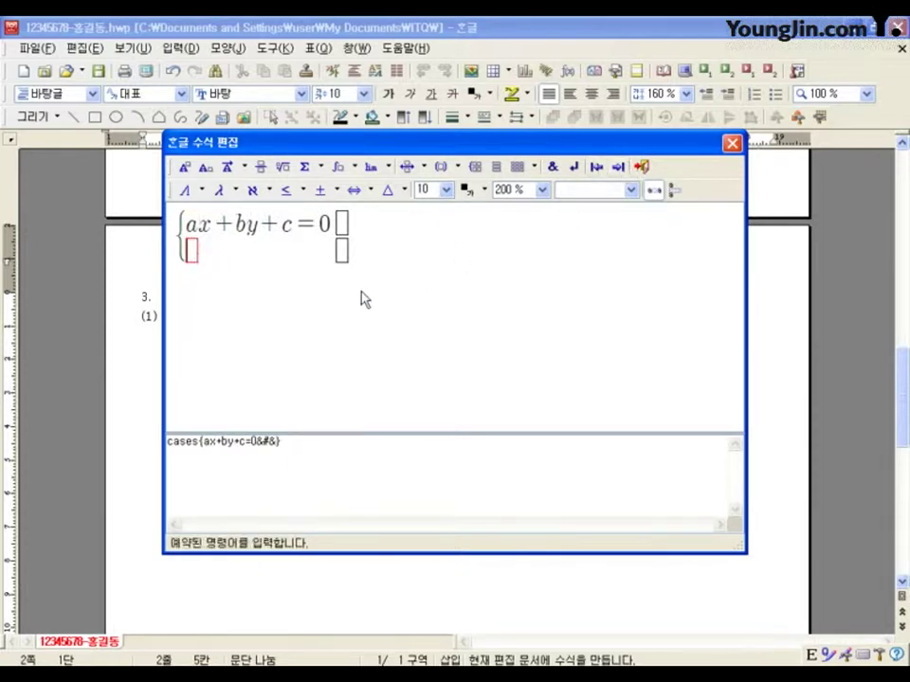
pyautogui.write("a'")
pyautogui.write("x+b'y+c'=0")
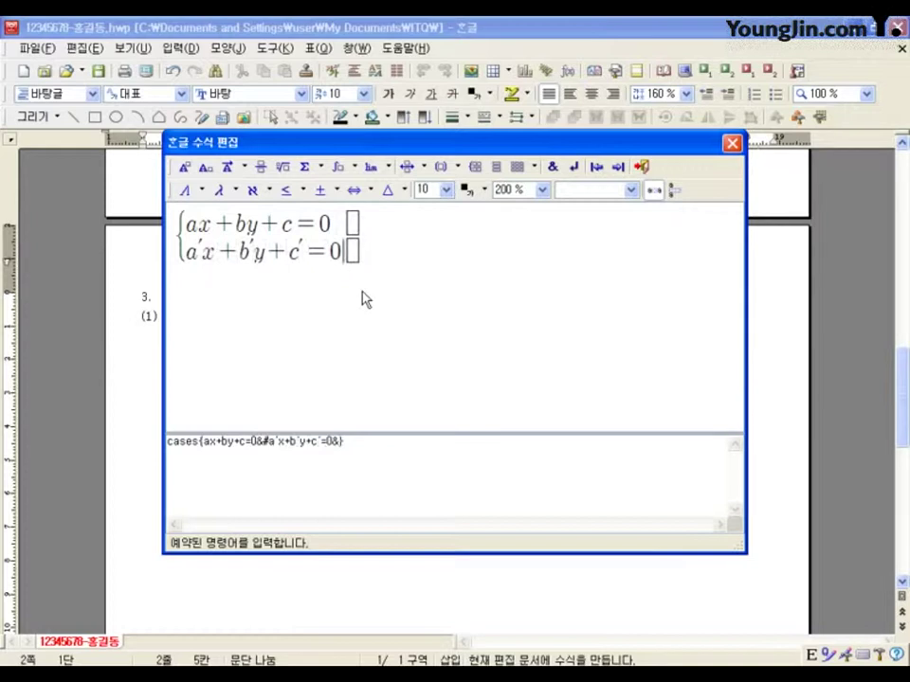
pyautogui.click(644, 170)
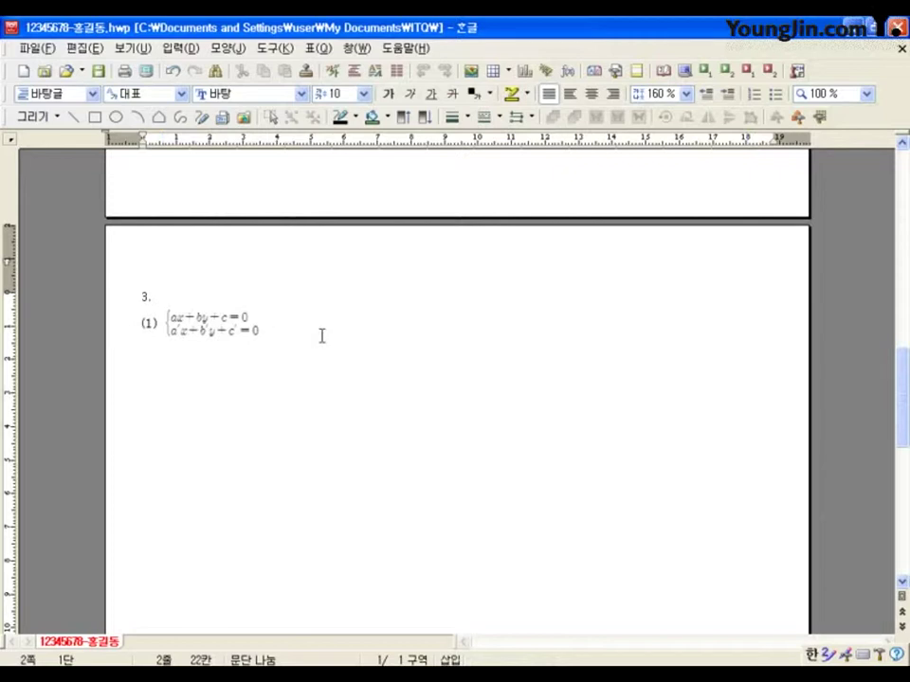
# - Add the label "(2)" on the same line and start a new equation there with l = 2πr ×
pyautogui.write('(2)')
pyautogui.click(569, 71)
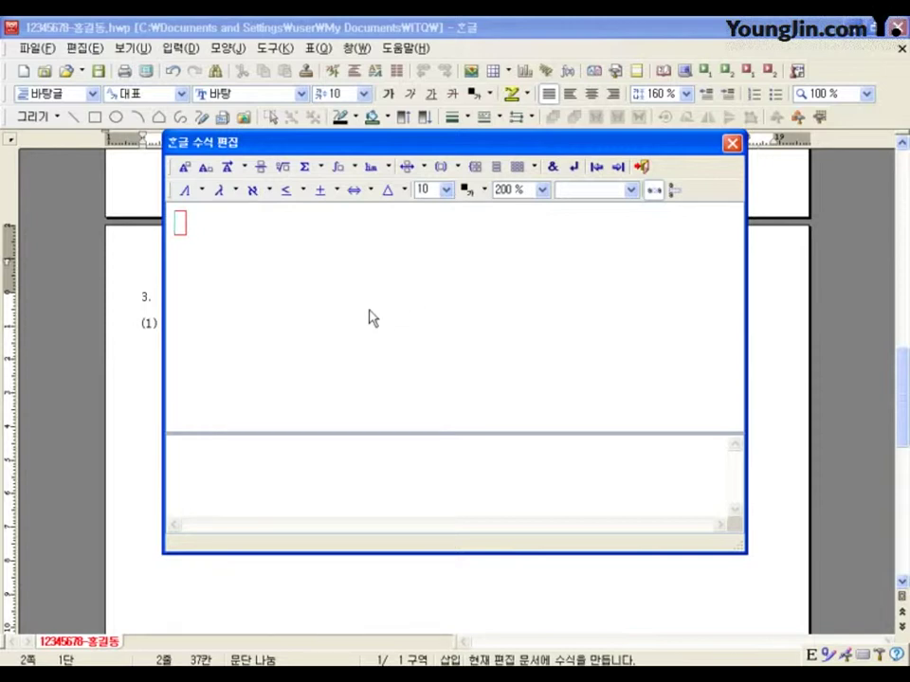
pyautogui.write('l=`2')
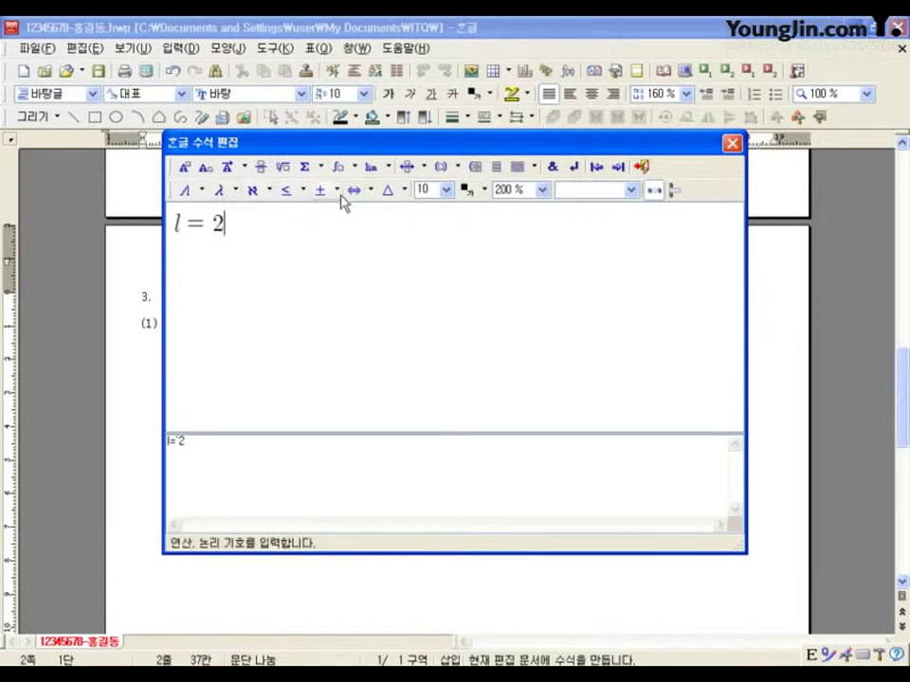
pyautogui.click(237, 190)
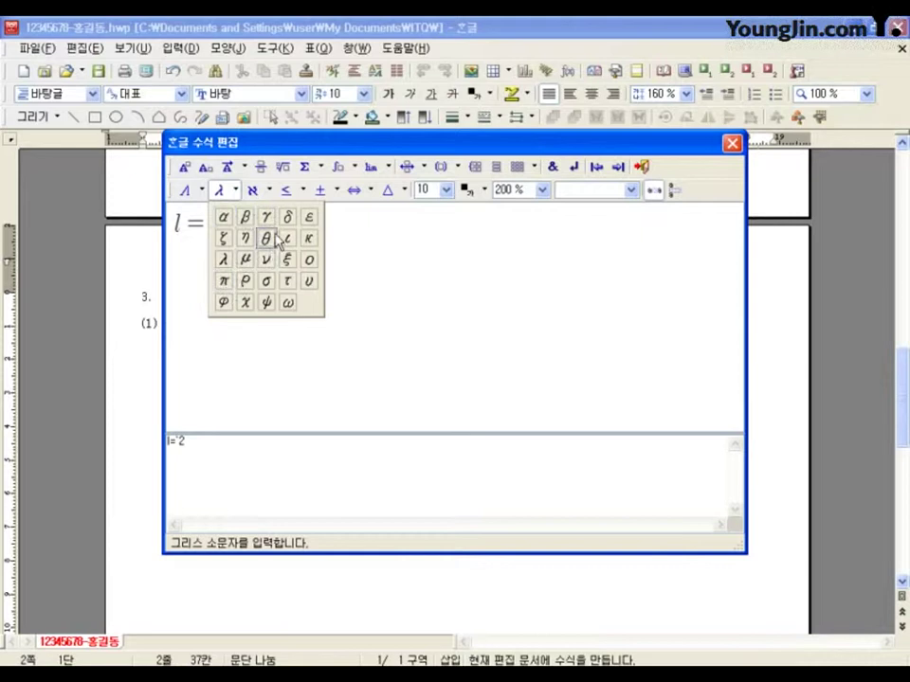
pyautogui.click(224, 281)
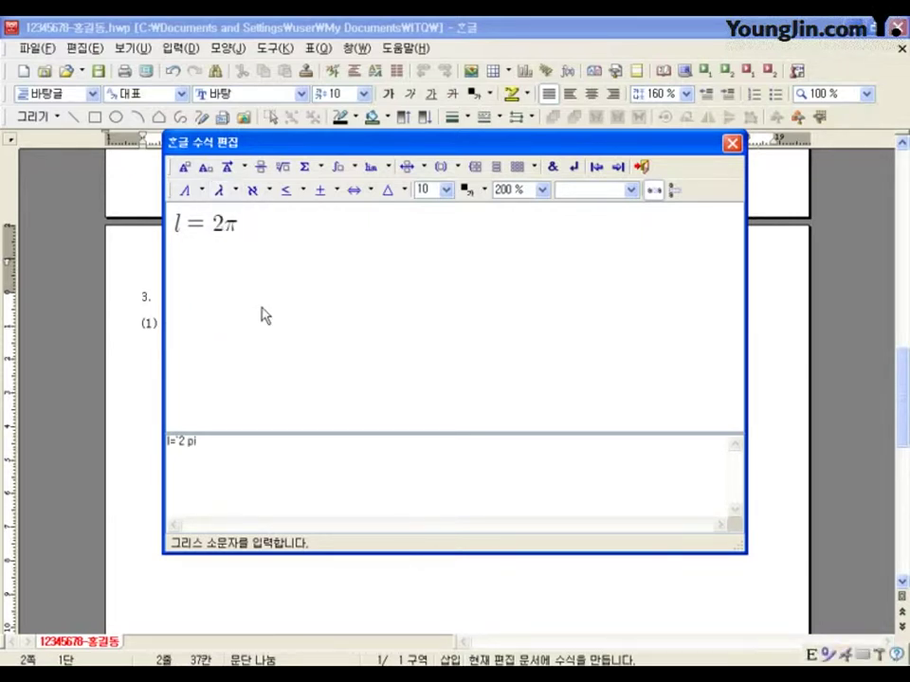
pyautogui.write('r')
pyautogui.click(338, 190)
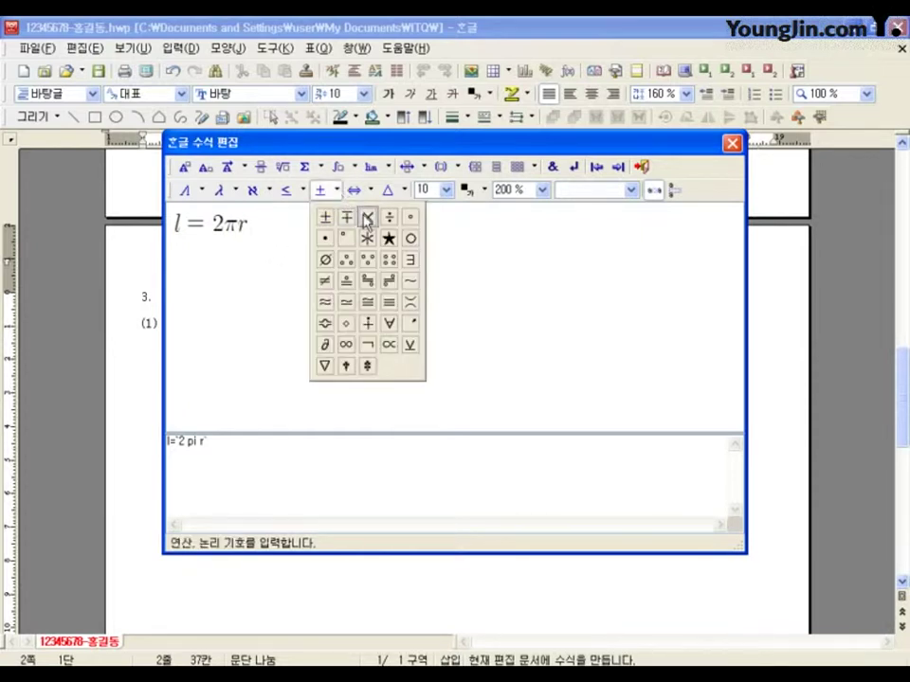
pyautogui.click(367, 217)
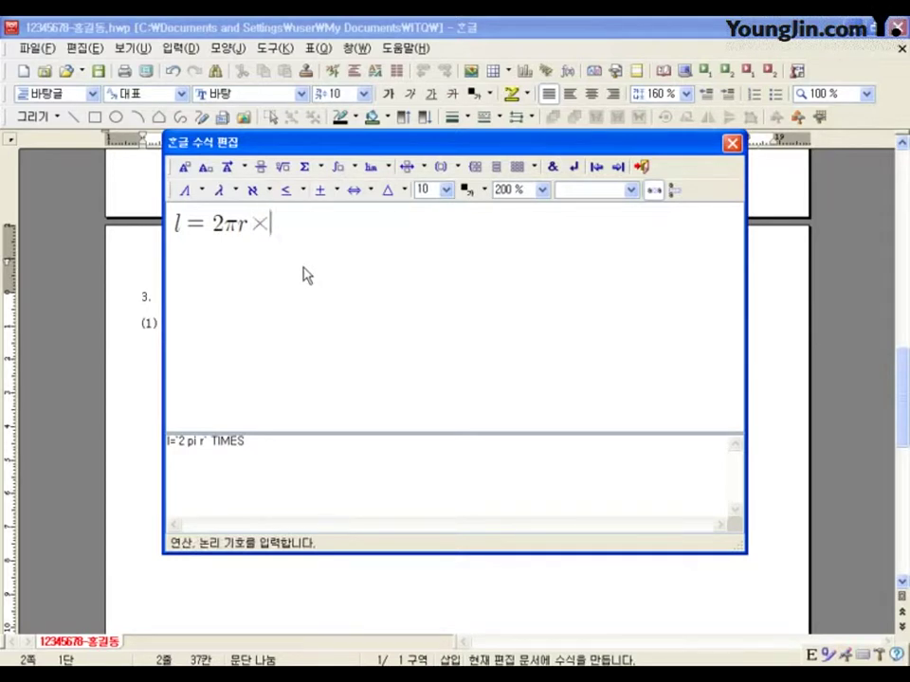
# - Append a fraction to the equation with x as the numerator and 360° as the denominator
pyautogui.click(260, 167)
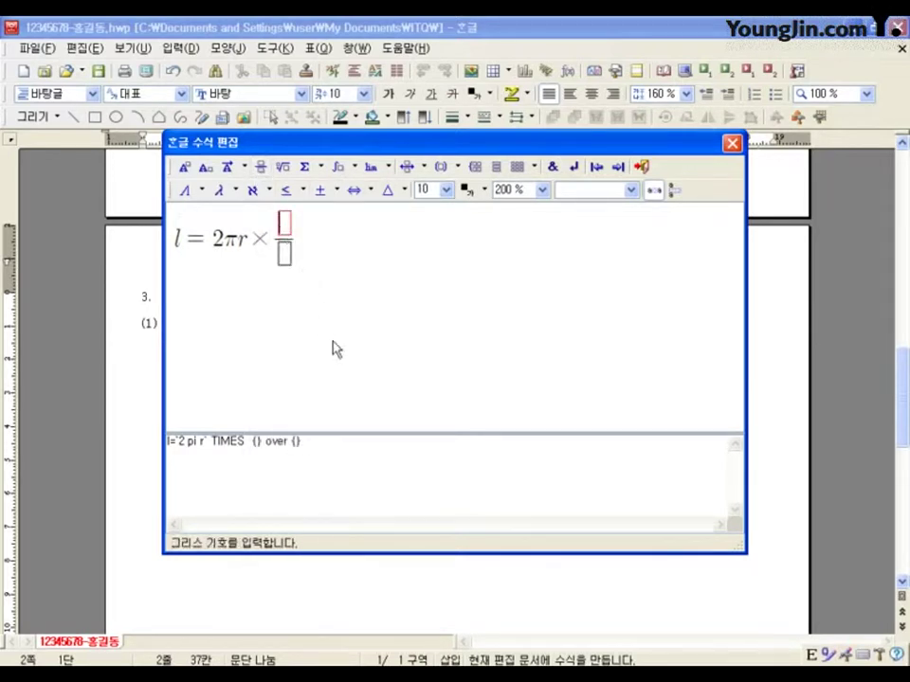
pyautogui.write('x')
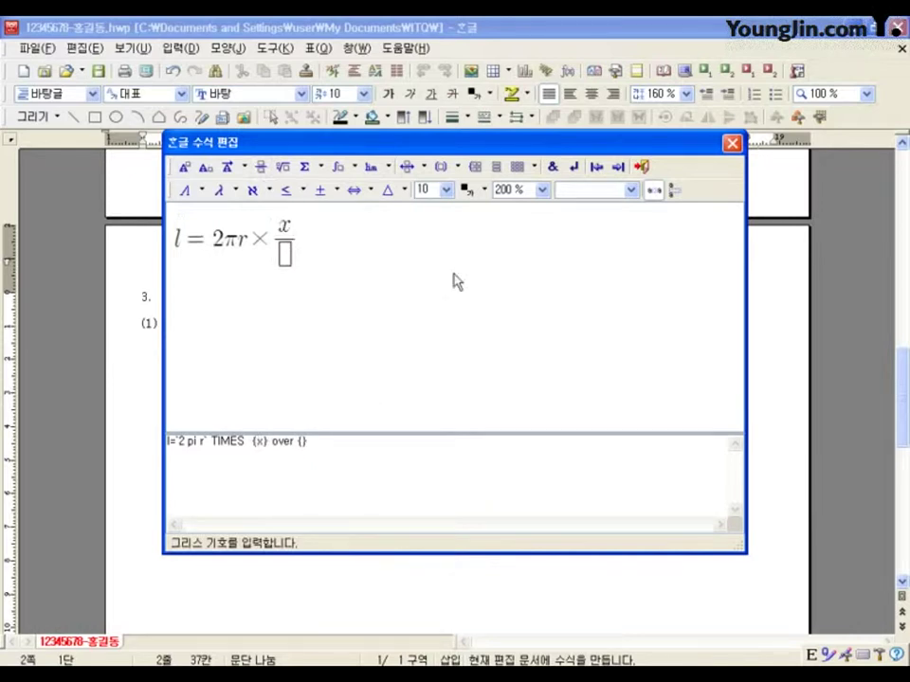
pyautogui.click(617, 166)
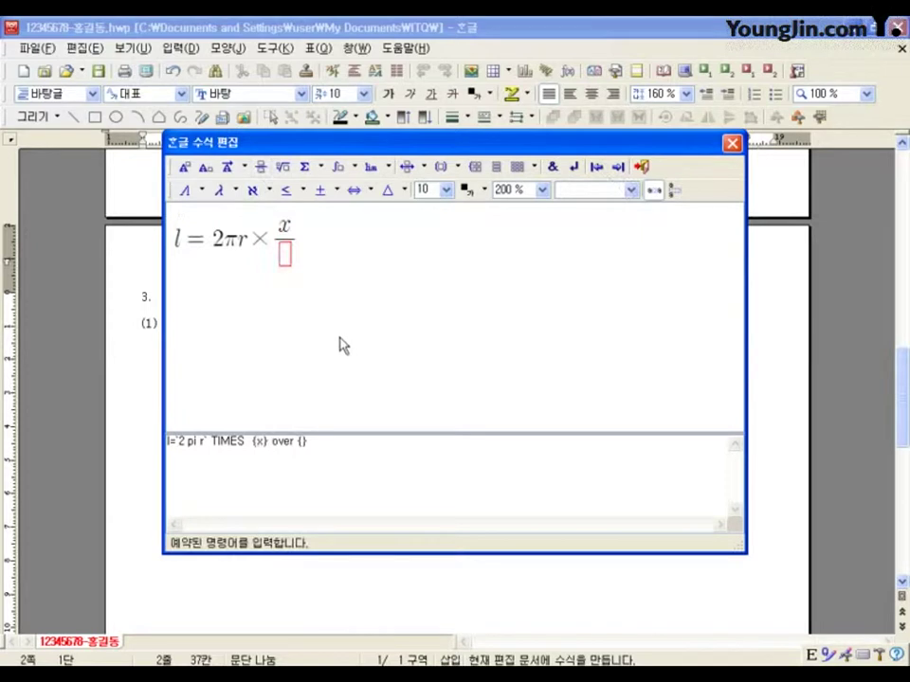
pyautogui.write('360')
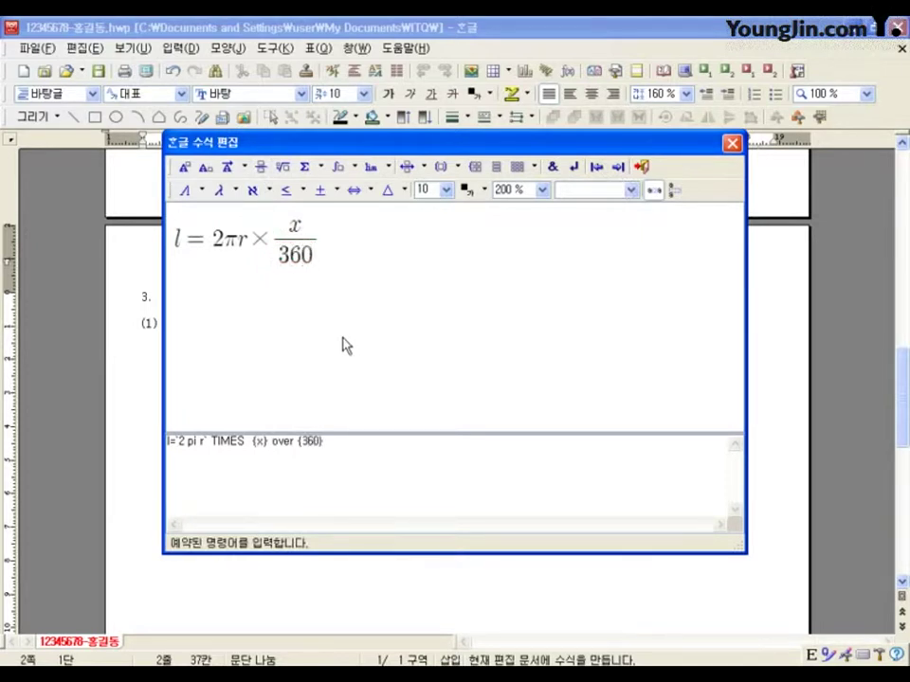
pyautogui.click(340, 190)
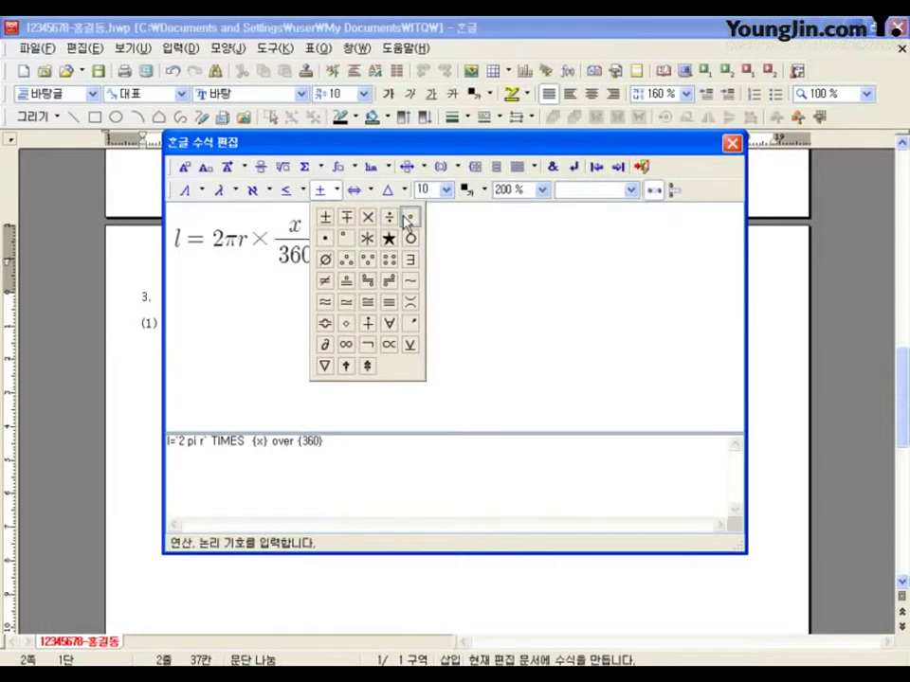
pyautogui.click(345, 243)
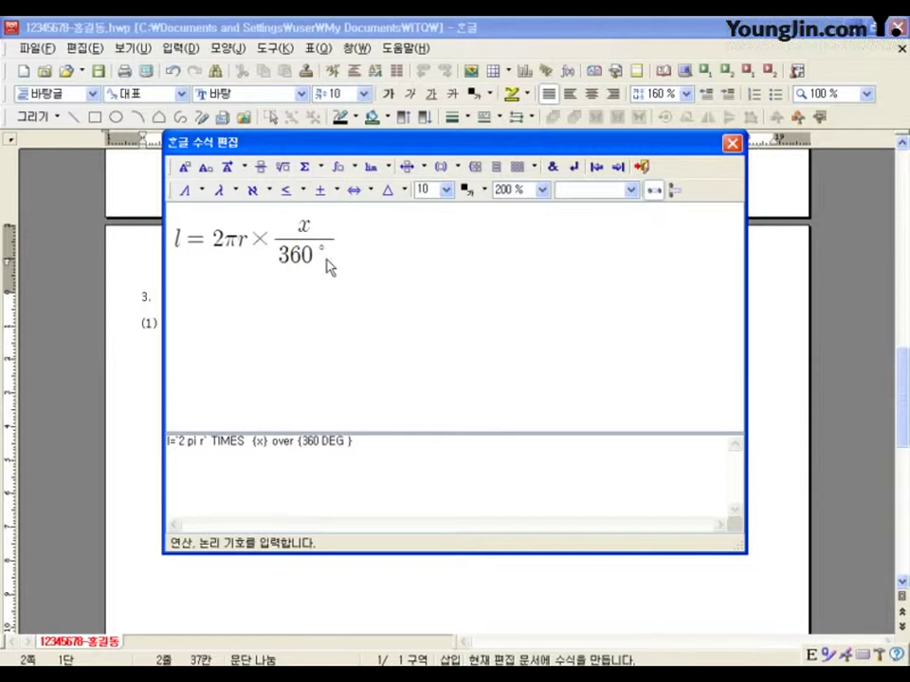
pyautogui.write('11111')
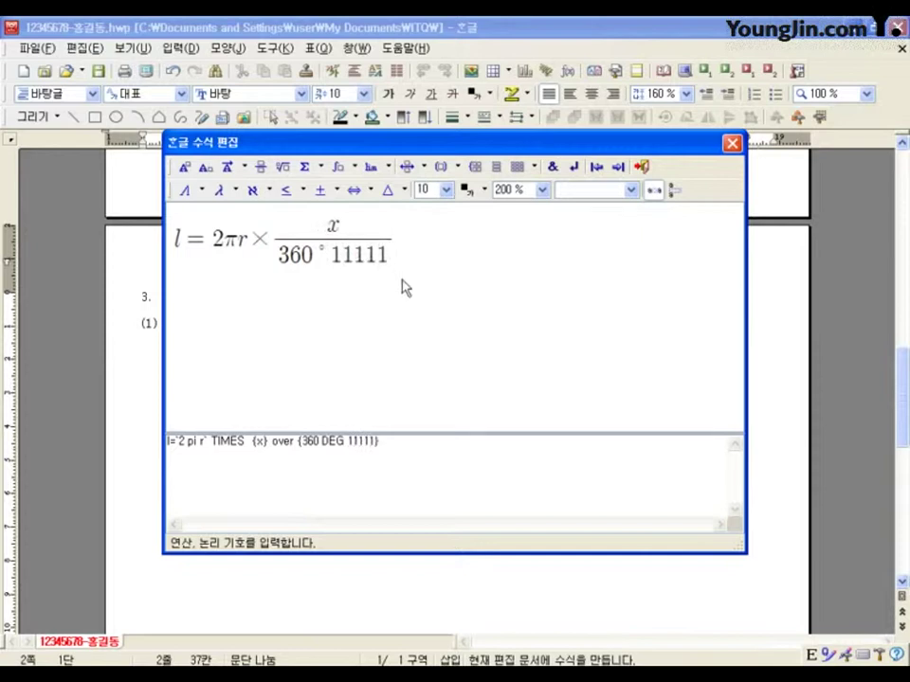
pyautogui.press('BackSpace')
pyautogui.press('BackSpace')
pyautogui.press('BackSpace')
pyautogui.press('BackSpace')
pyautogui.press('BackSpace')
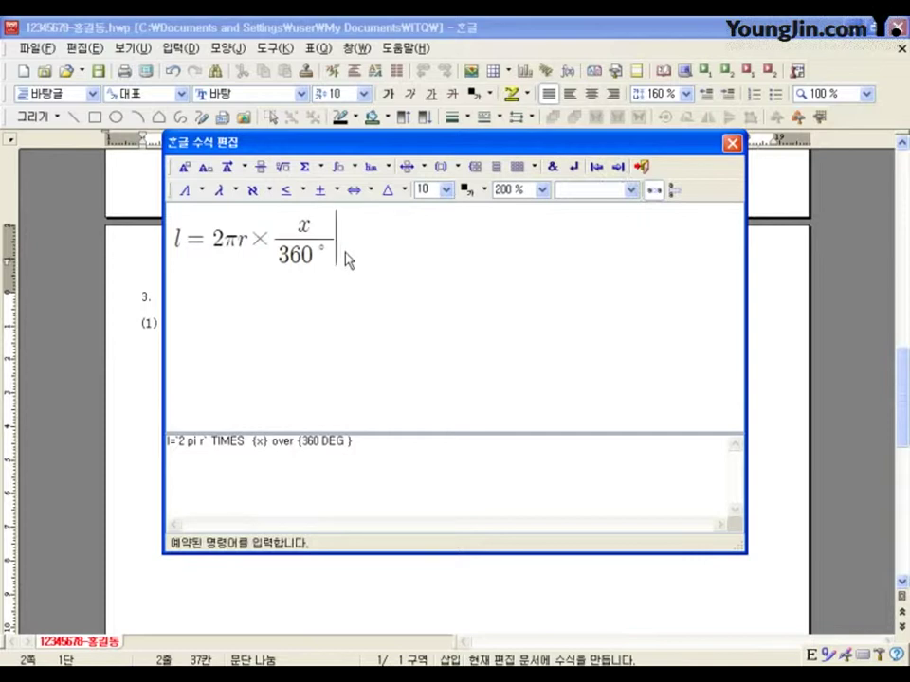
# - Continue the equation after the fraction with a comma and S = πr²
pyautogui.write(',`S=')
pyautogui.click(235, 190)
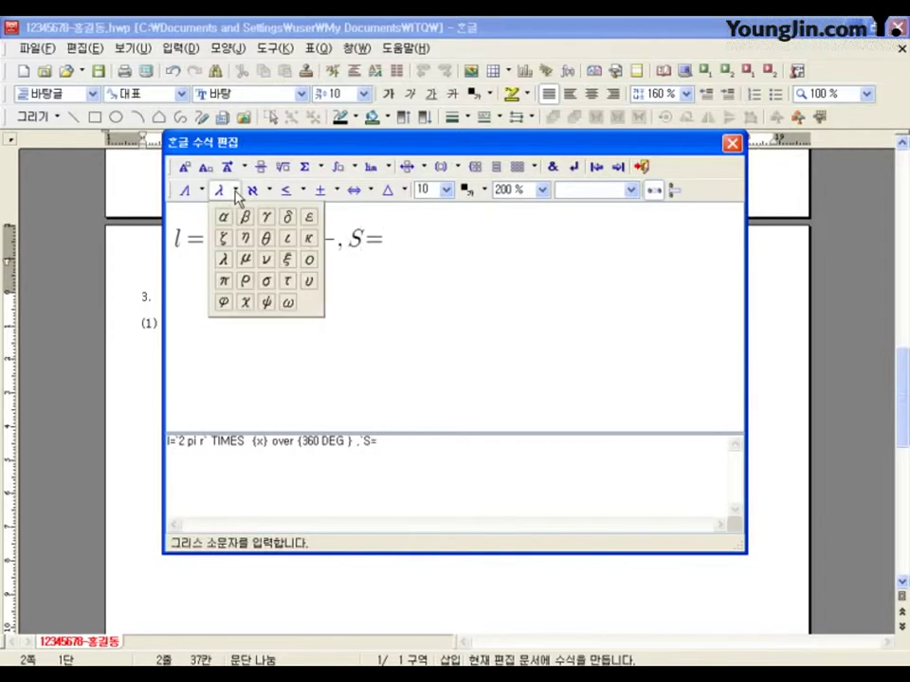
pyautogui.click(224, 280)
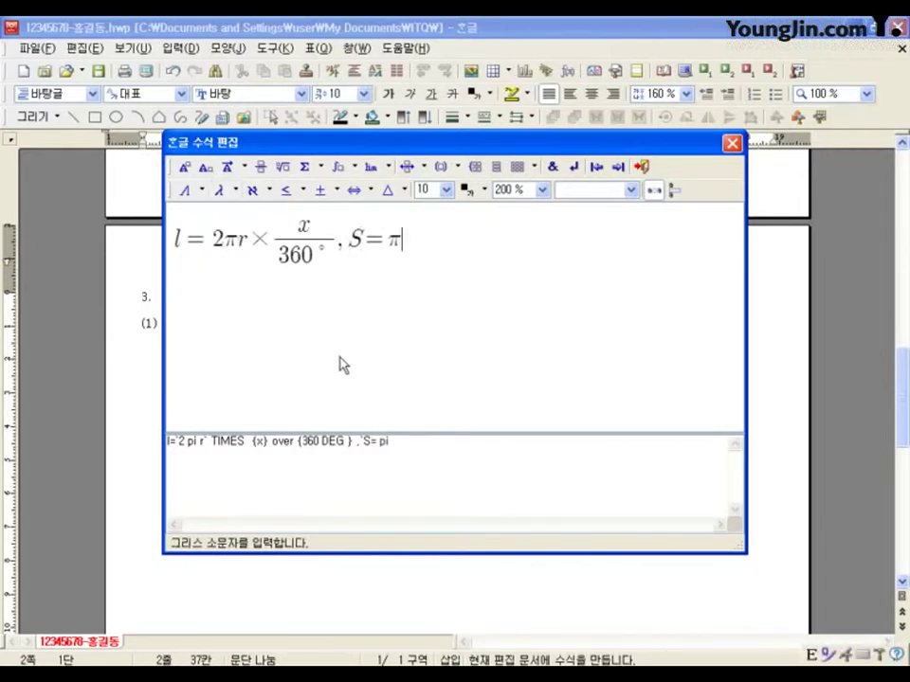
pyautogui.write('r')
pyautogui.click(184, 168)
pyautogui.write('2')
pyautogui.click(417, 231)
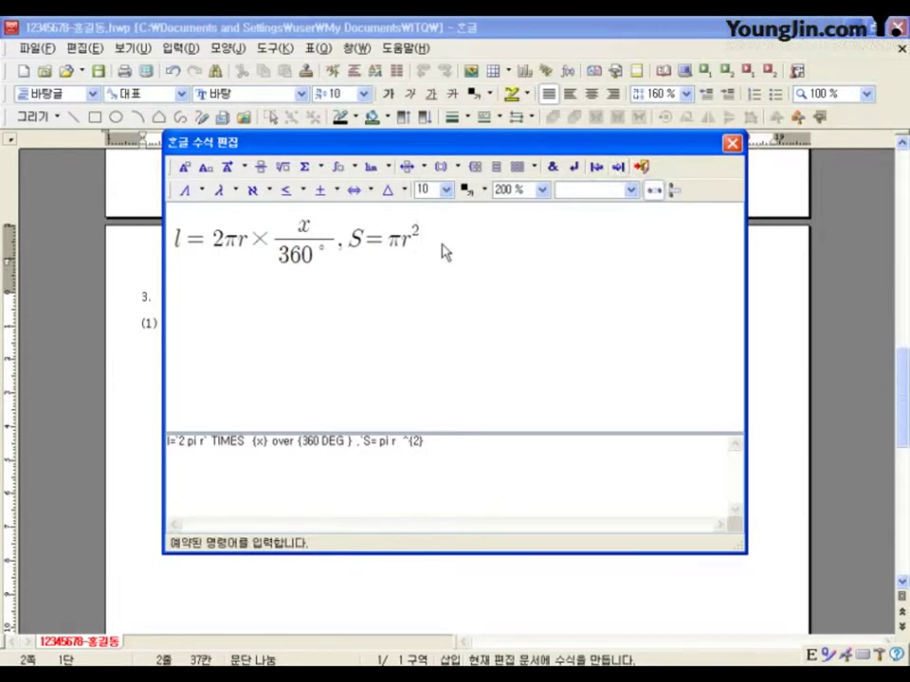
# - Complete the S formula with × and the fraction x over 360°, and place the equation in the document
pyautogui.click(336, 190)
pyautogui.click(369, 217)
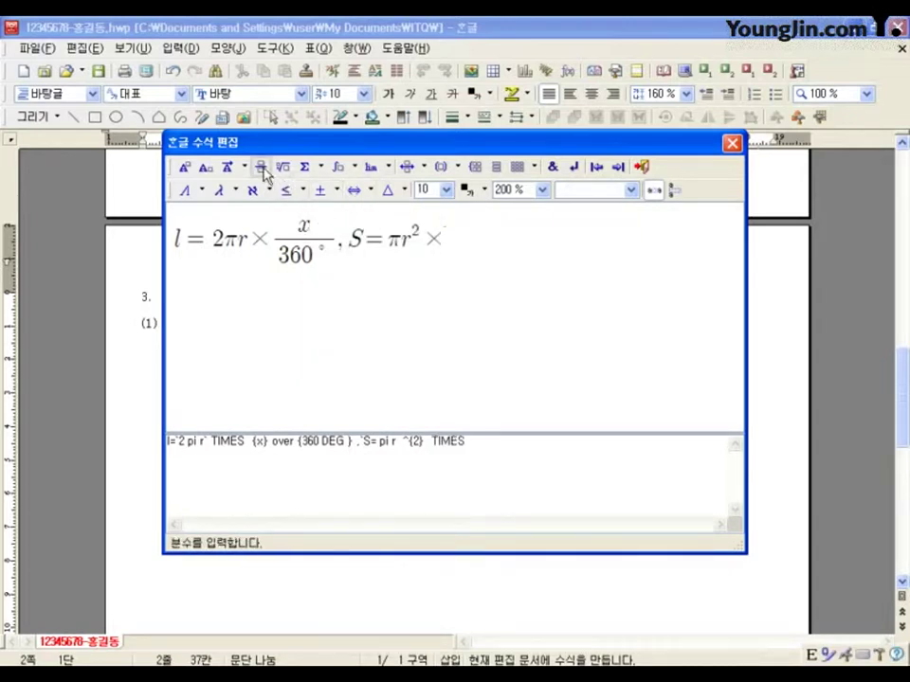
pyautogui.click(262, 169)
pyautogui.write('x')
pyautogui.click(461, 256)
pyautogui.write('360')
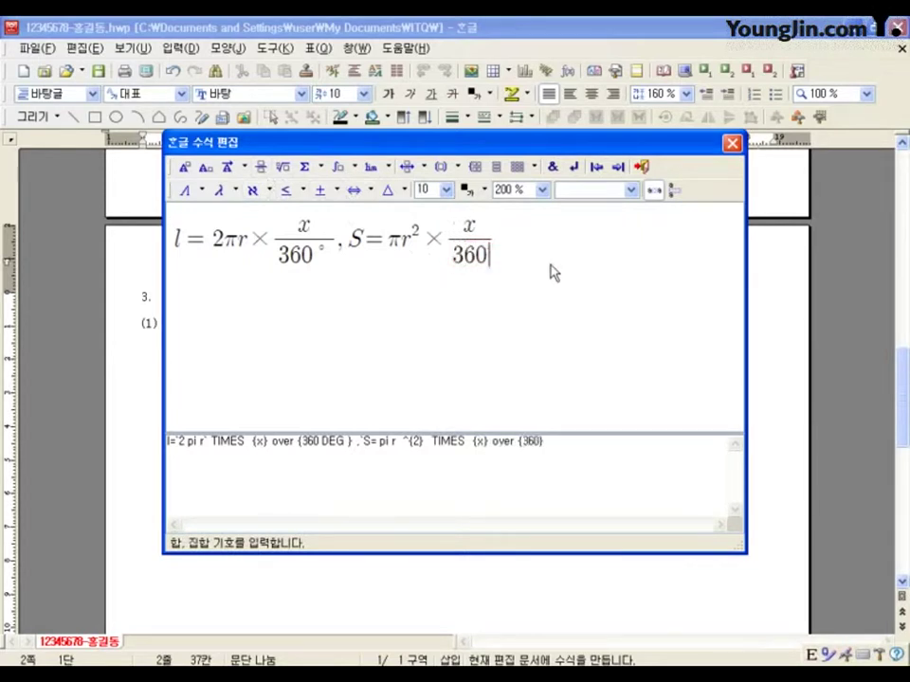
pyautogui.click(338, 192)
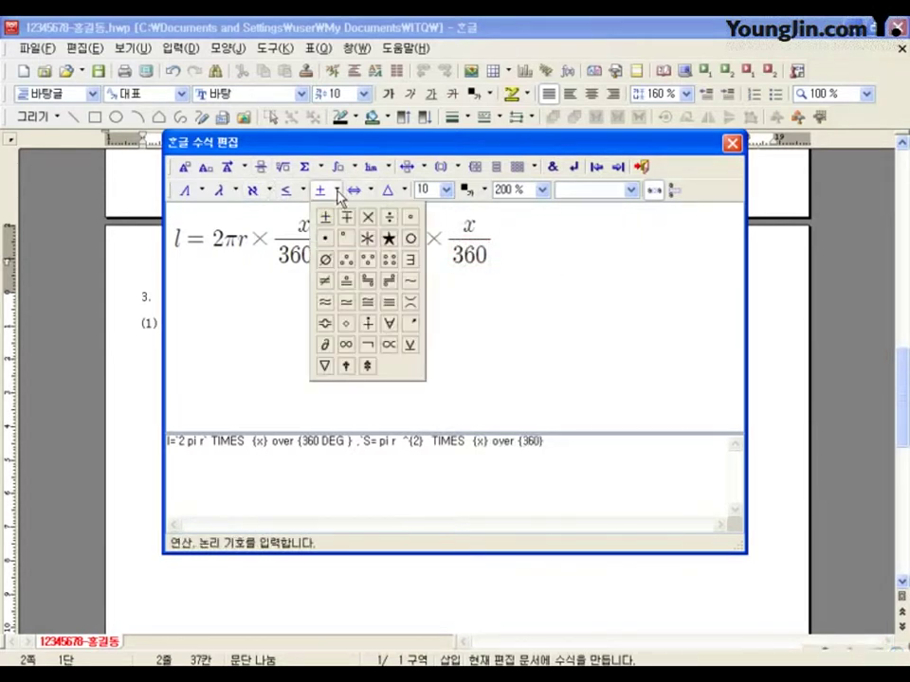
pyautogui.click(346, 237)
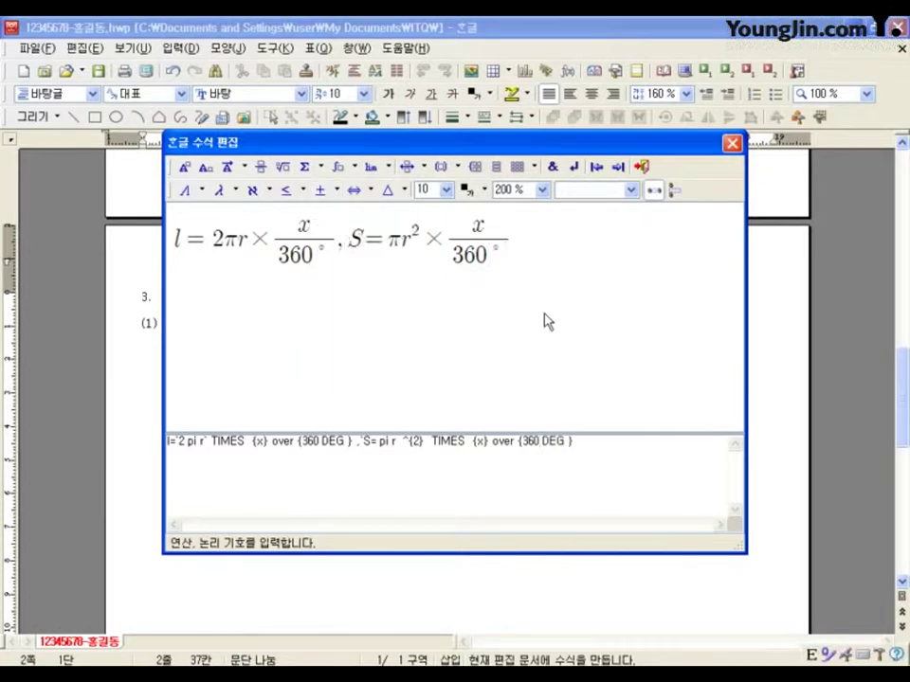
pyautogui.click(642, 166)
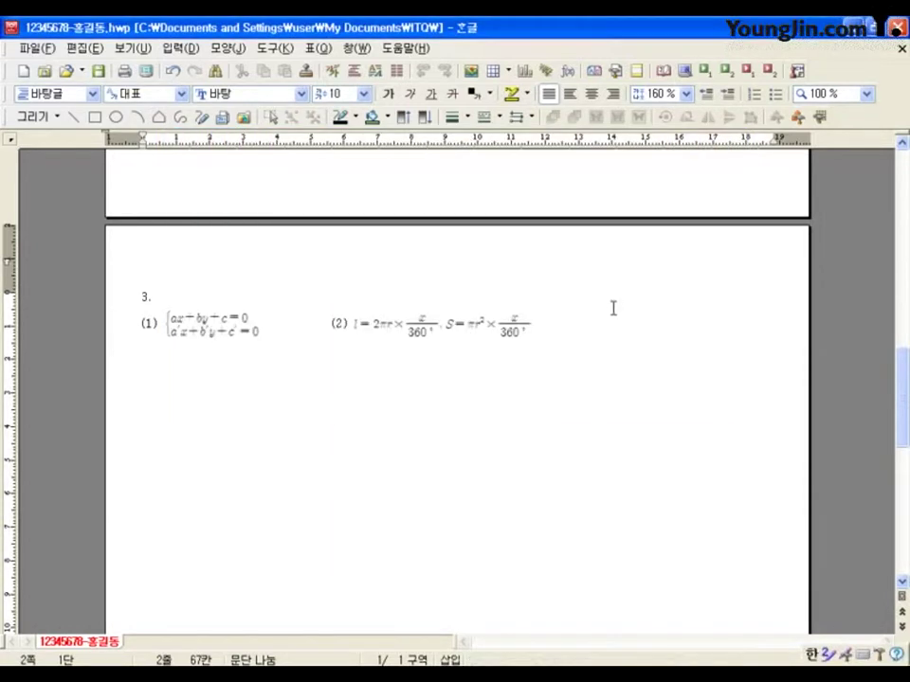
# - Enter the number "4." below the equations and start a new line under it
pyautogui.click(866, 93)
pyautogui.click(823, 128)
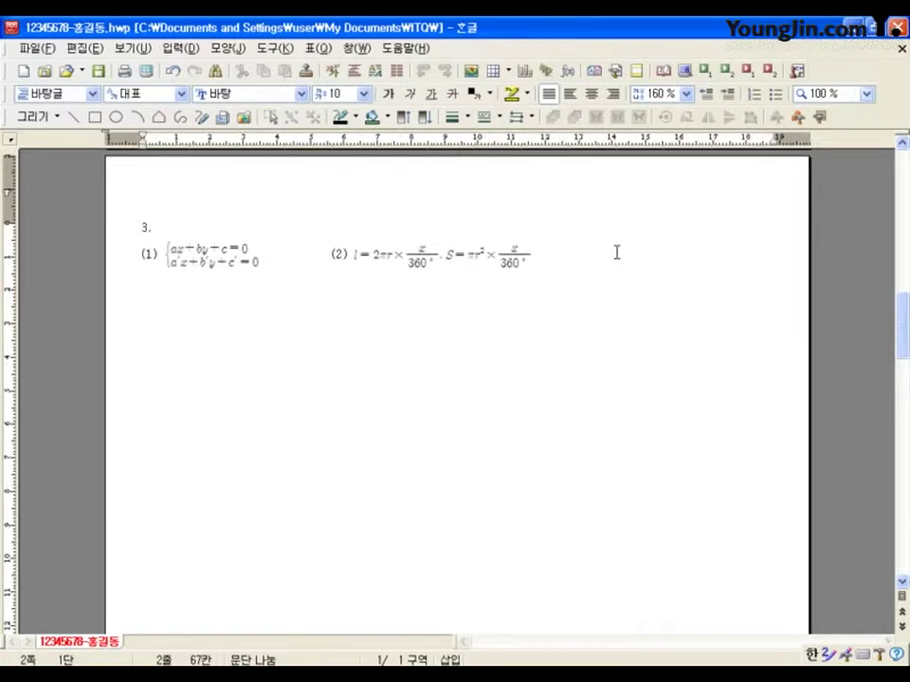
pyautogui.press('Return')
pyautogui.write('4.')
pyautogui.press('Return')
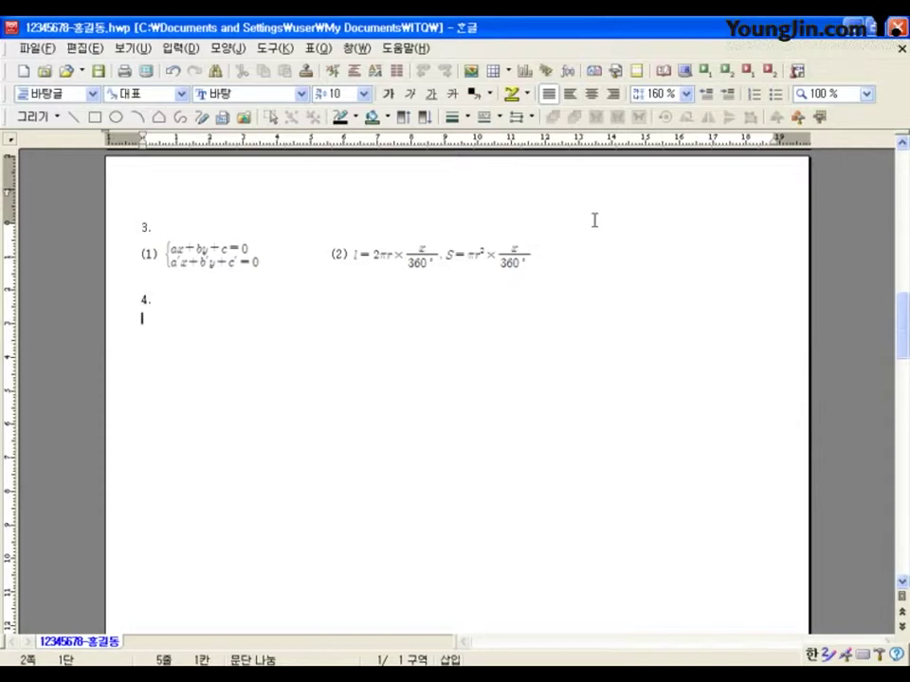
# - Draw a rectangle below "4.", set its width and height to 120 mm, and lock its size
pyautogui.click(95, 119)
pyautogui.moveTo(169, 325); pyautogui.dragTo(392, 473)
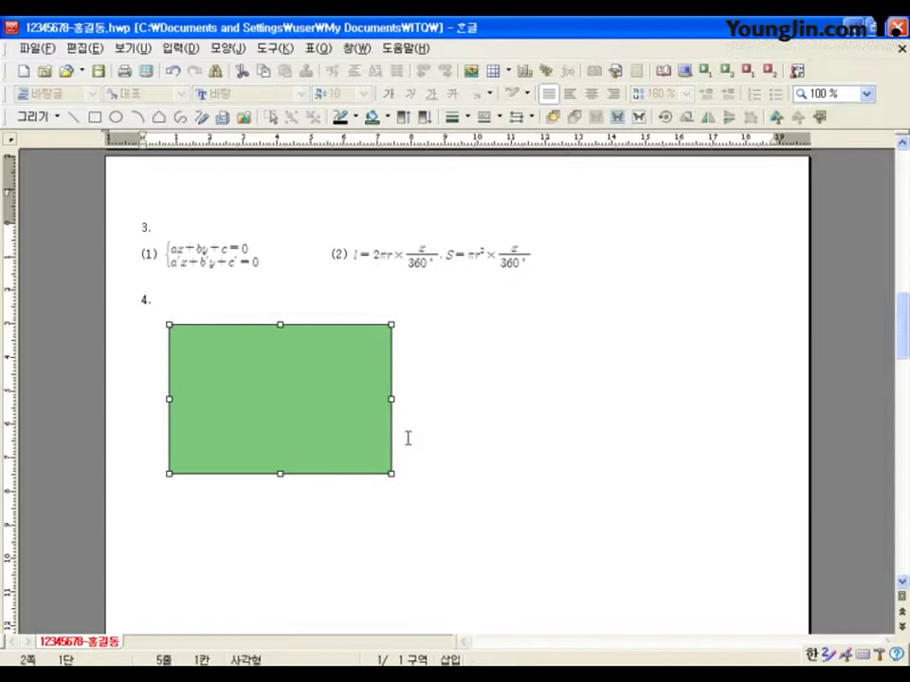
pyautogui.doubleClick(331, 396)
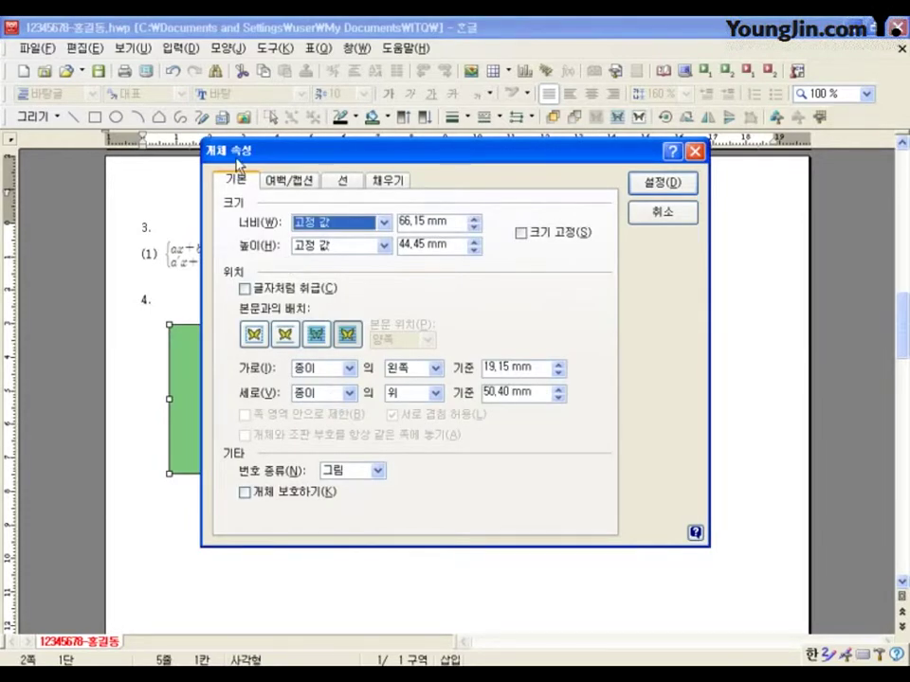
pyautogui.moveTo(443, 230); pyautogui.dragTo(337, 232)
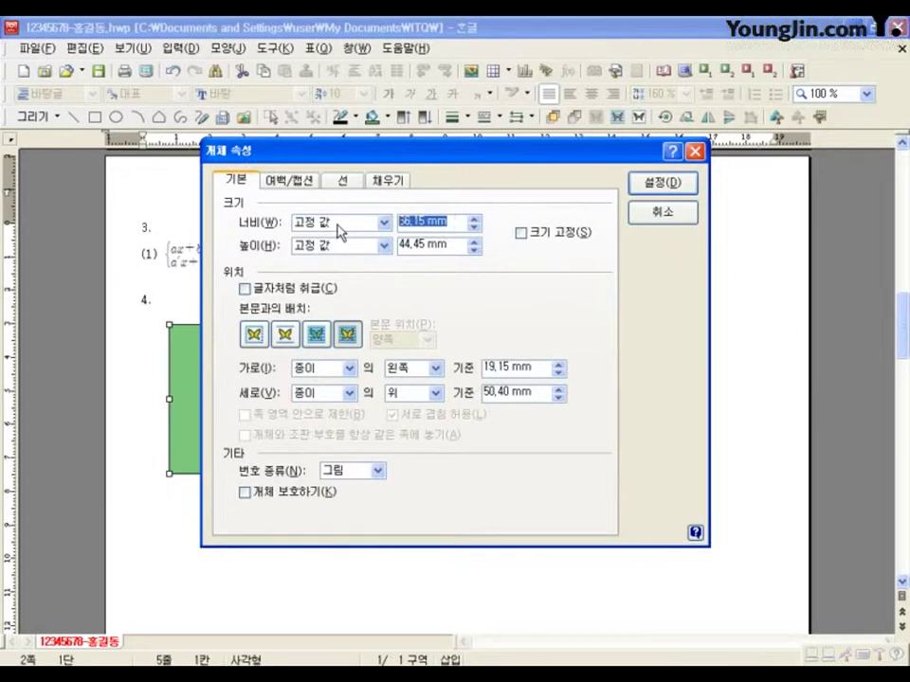
pyautogui.write('120')
pyautogui.press('Tab')
pyautogui.press('Tab')
pyautogui.write('120')
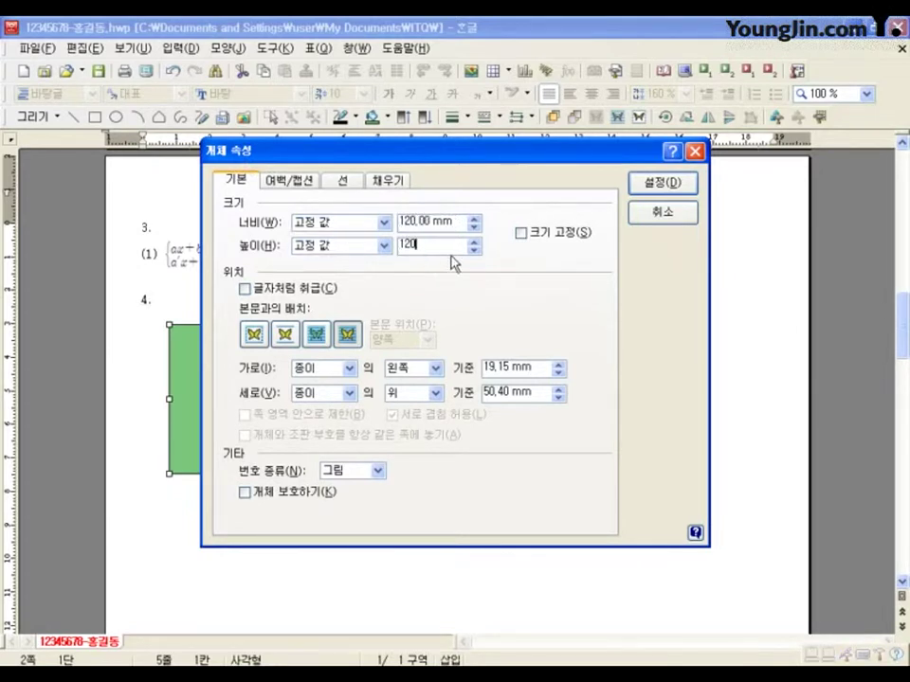
pyautogui.click(521, 234)
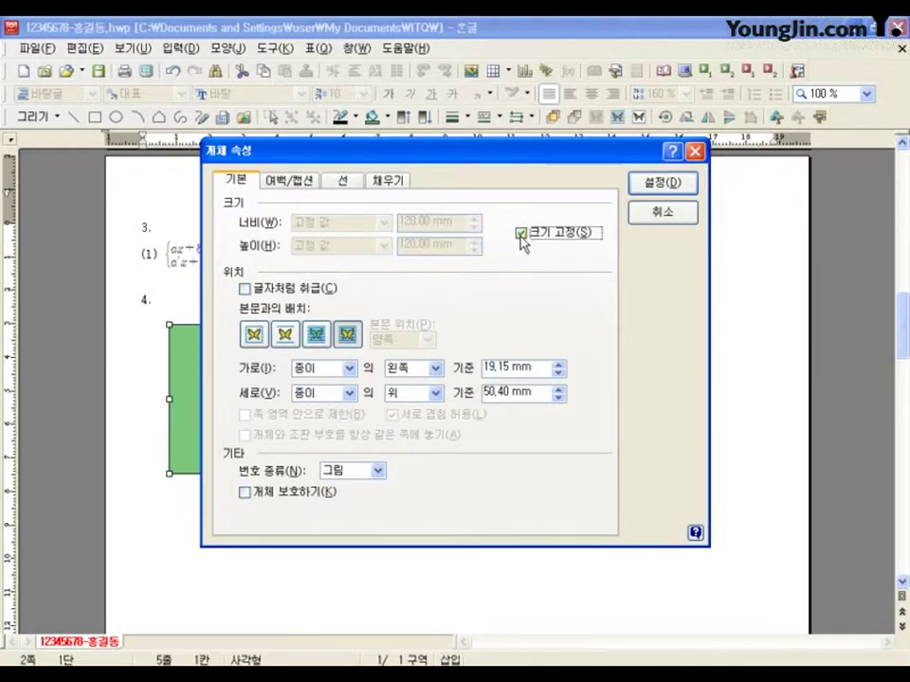
# - Apply the green rectangle's properties and move it slightly down and to the right below "4."
pyautogui.click(343, 180)
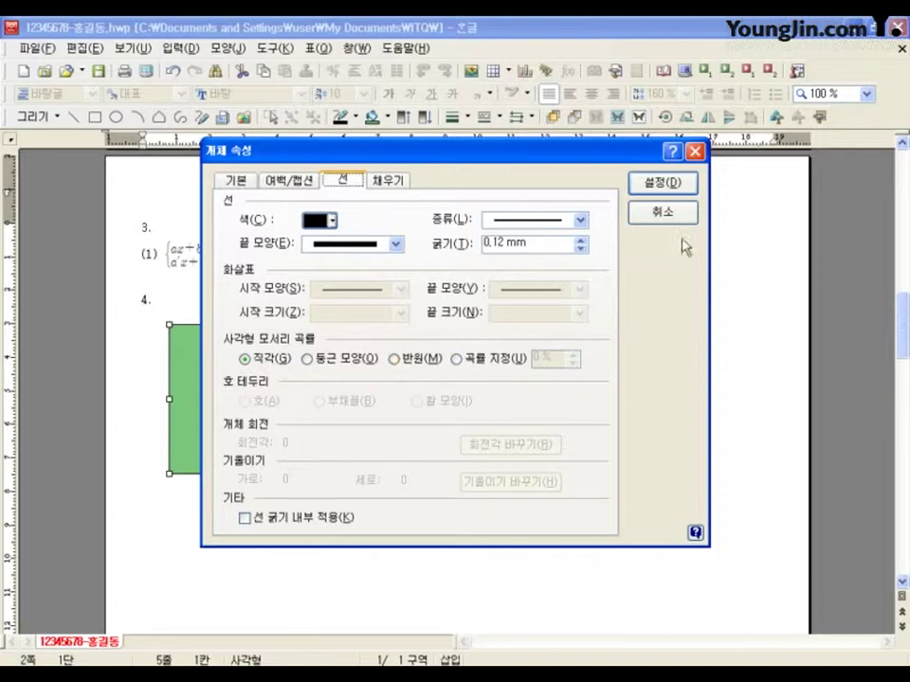
pyautogui.click(662, 182)
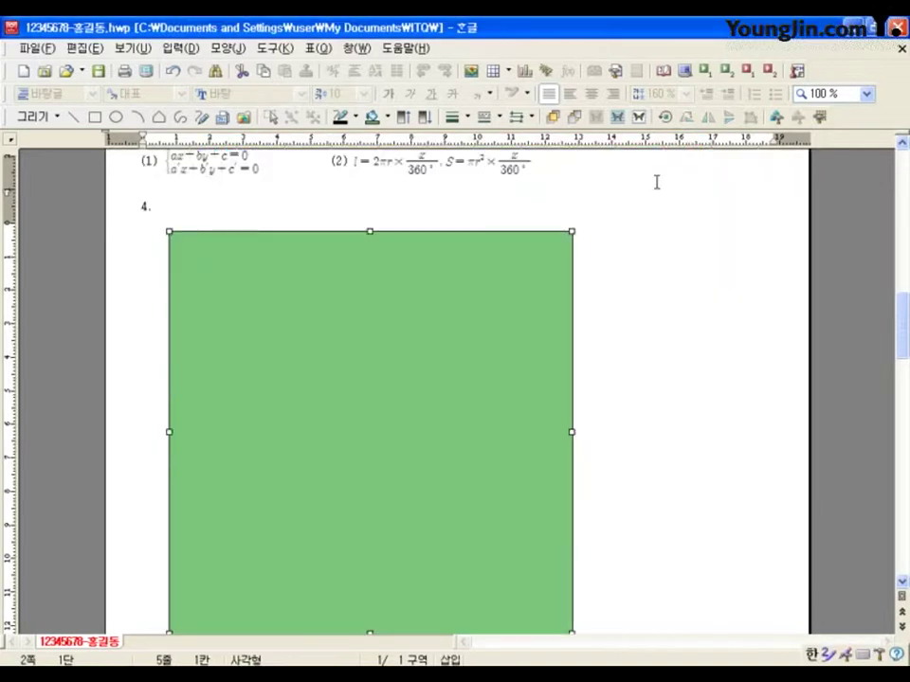
pyautogui.click(629, 406)
pyautogui.moveTo(439, 384); pyautogui.dragTo(471, 428)
pyautogui.click(670, 415)
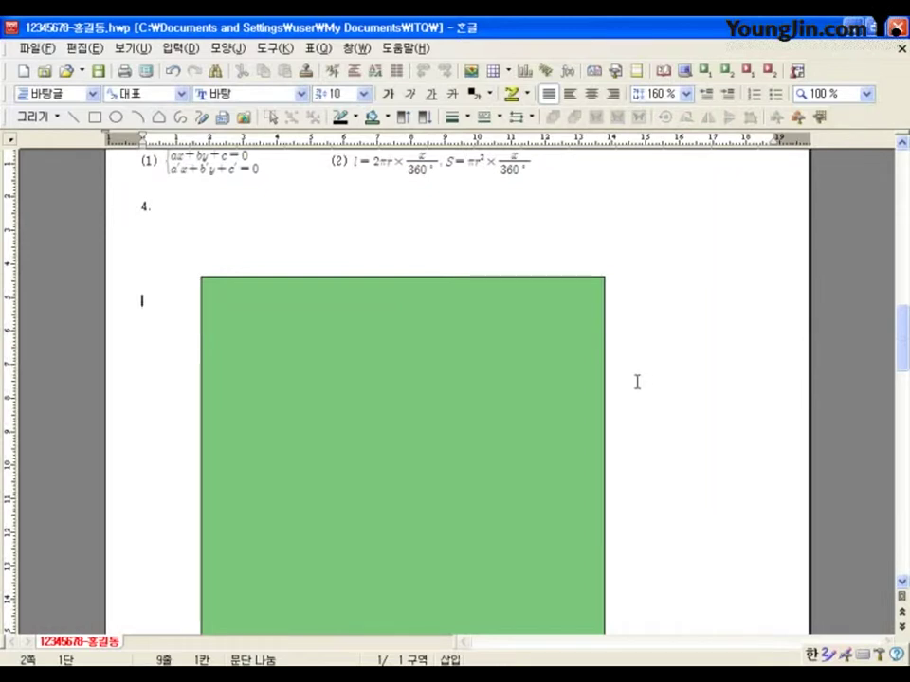
# - Draw a wide horizontal text box centred across the green rectangle's upper edge
pyautogui.click(221, 118)
pyautogui.moveTo(225, 245); pyautogui.dragTo(577, 307)
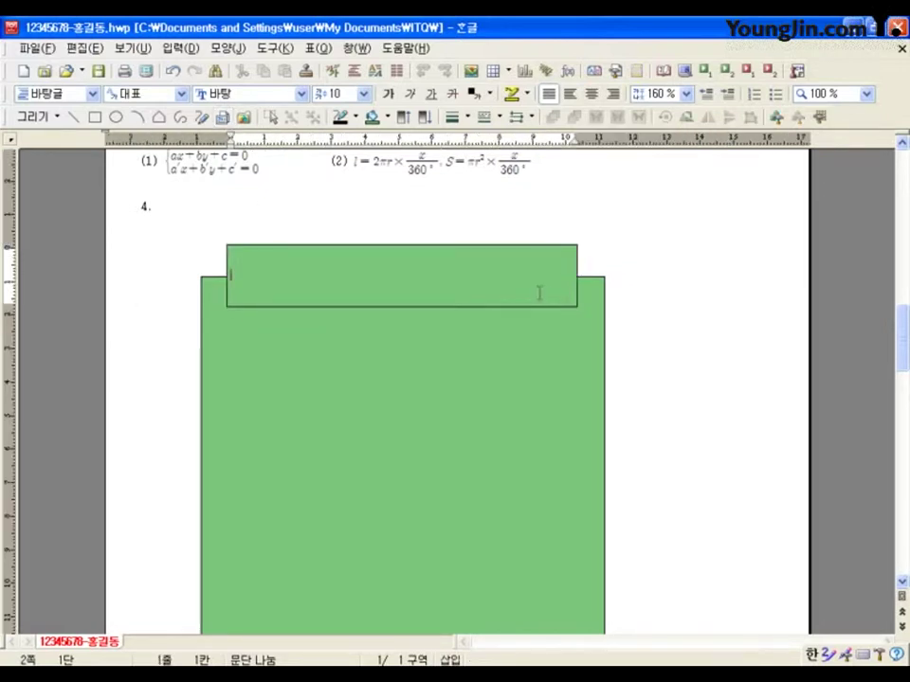
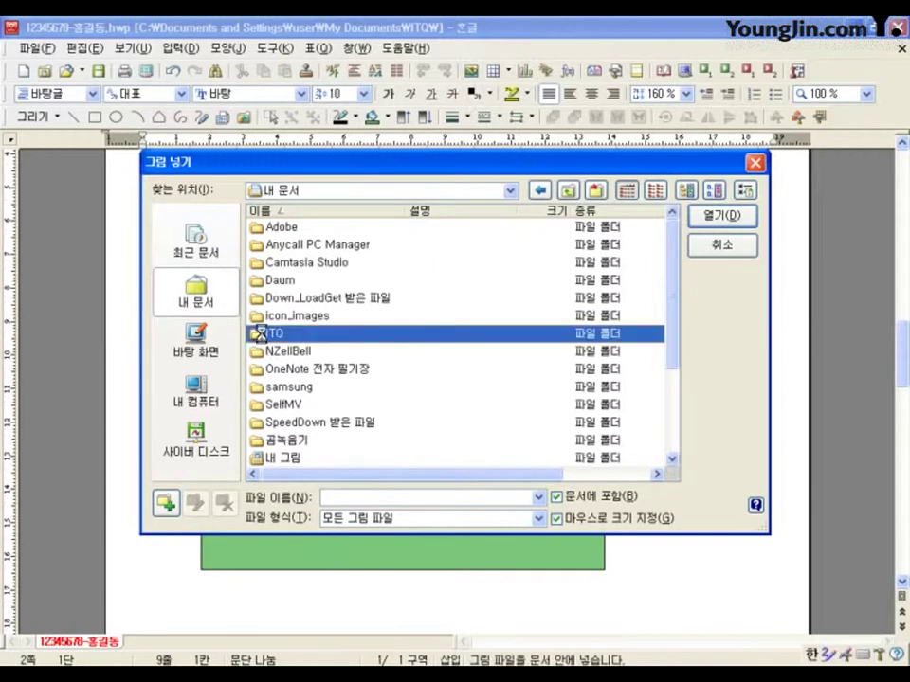
# - Insert 그림1.jpg from the Picture folder at the green rectangle's lower-left edge, about 41 mm square
pyautogui.doubleClick(279, 230)
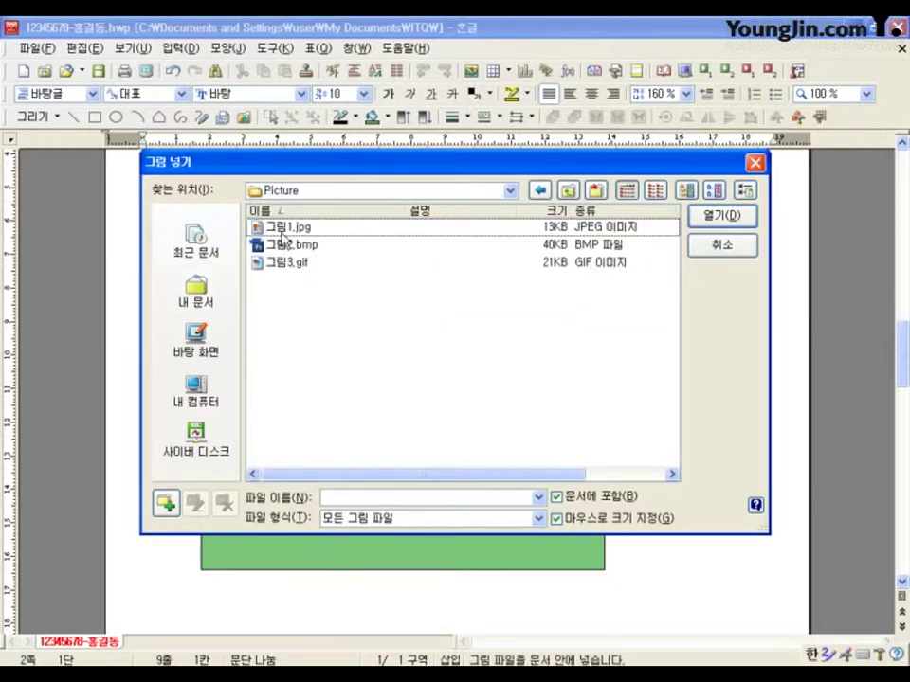
pyautogui.click(258, 229)
pyautogui.click(721, 216)
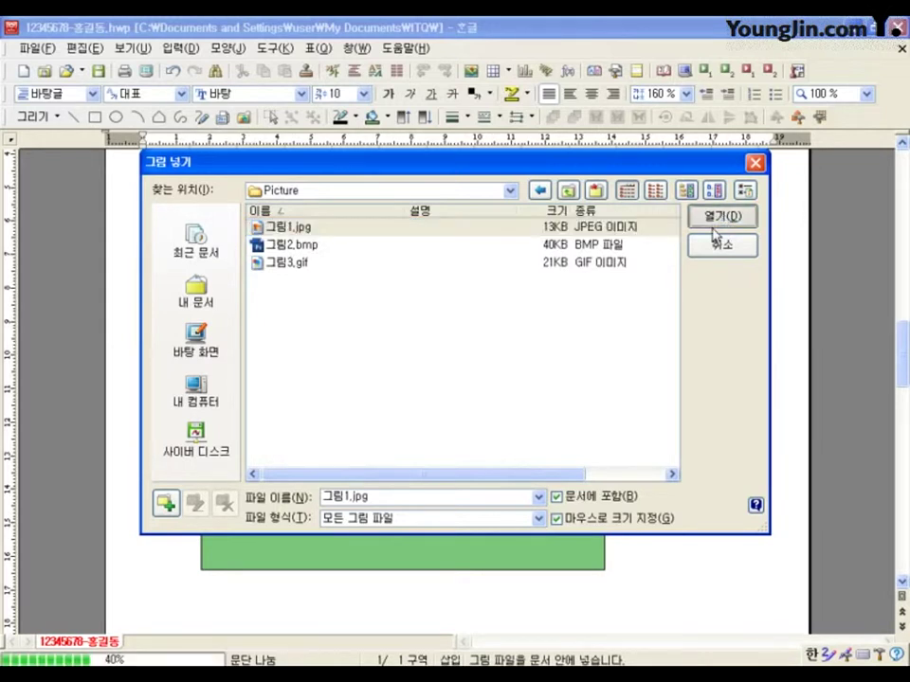
pyautogui.scroll(-3, 268, 508)
pyautogui.moveTo(223, 394); pyautogui.dragTo(360, 531)
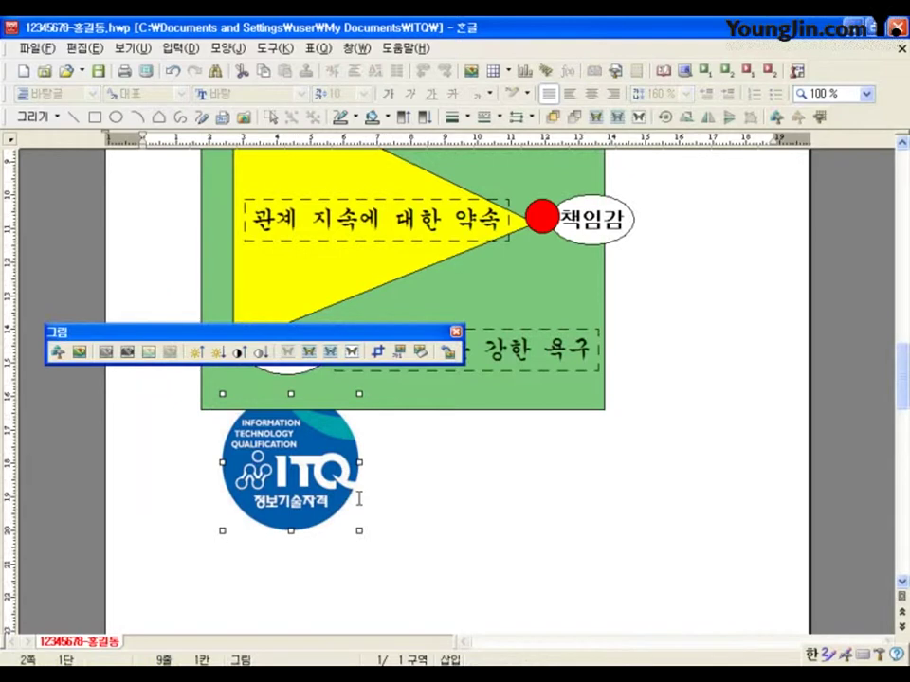
# - Bring the ITQ picture in front of the other objects and position it below the 열정 ellipse
pyautogui.scroll(1, 340, 486)
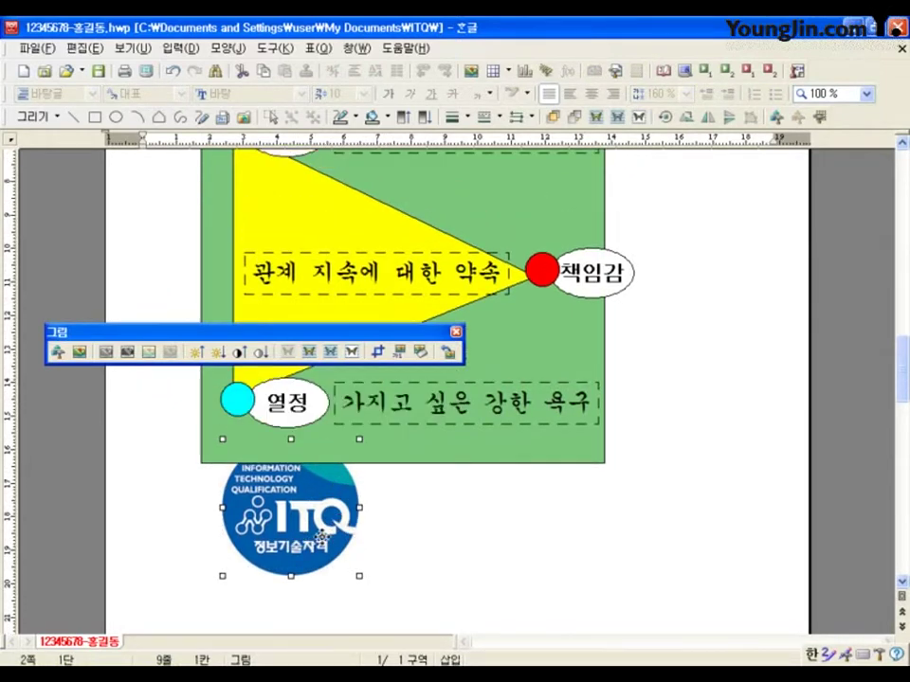
pyautogui.moveTo(277, 529); pyautogui.dragTo(313, 482)
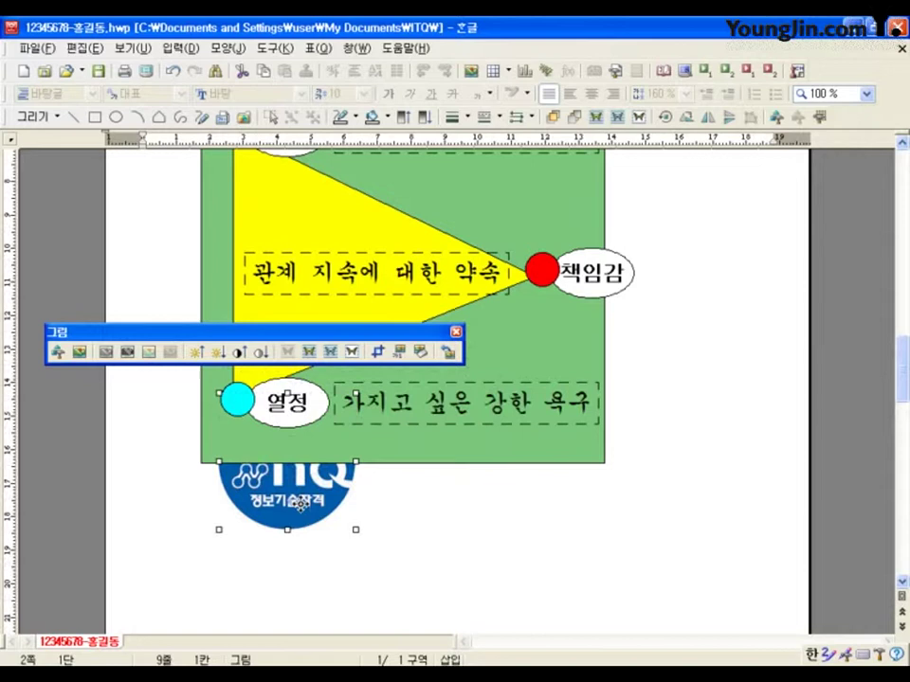
pyautogui.click(310, 353)
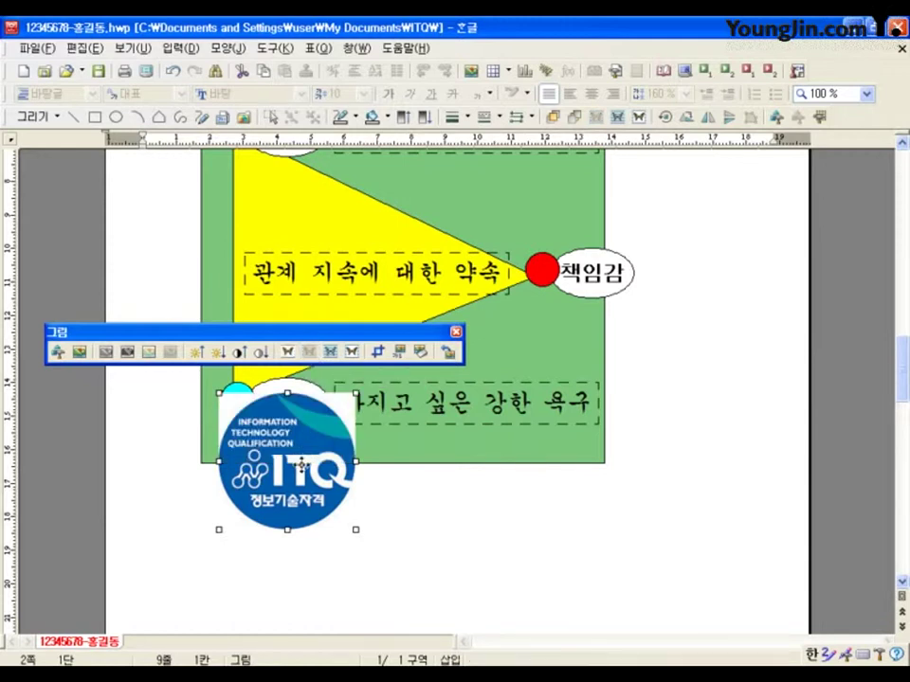
pyautogui.moveTo(302, 465); pyautogui.dragTo(295, 492)
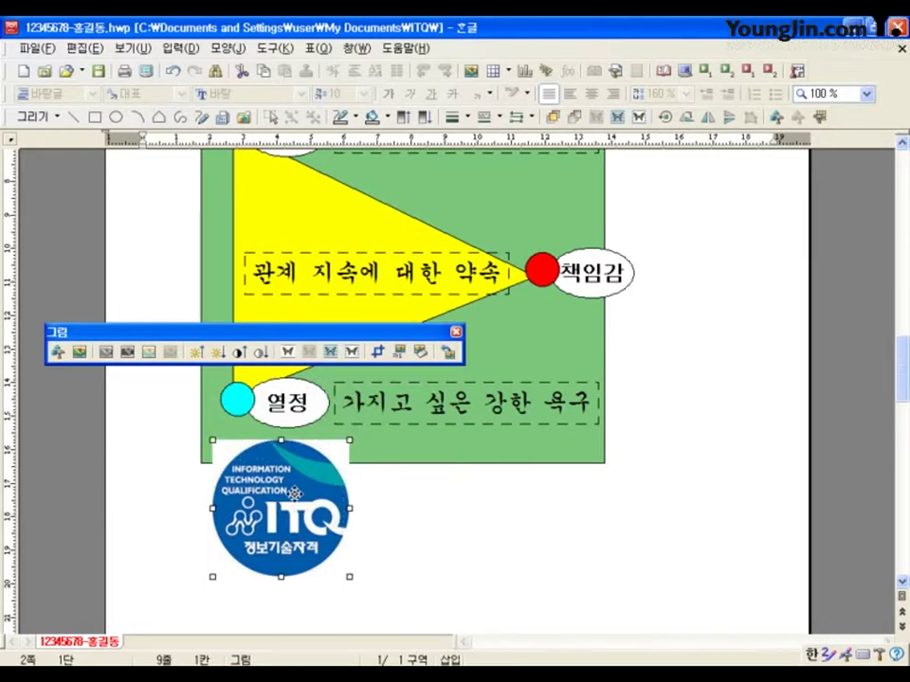
# - Set the ITQ picture's width to 50 mm and height to 40 mm, lock its size, and nudge it slightly right
pyautogui.doubleClick(294, 493)
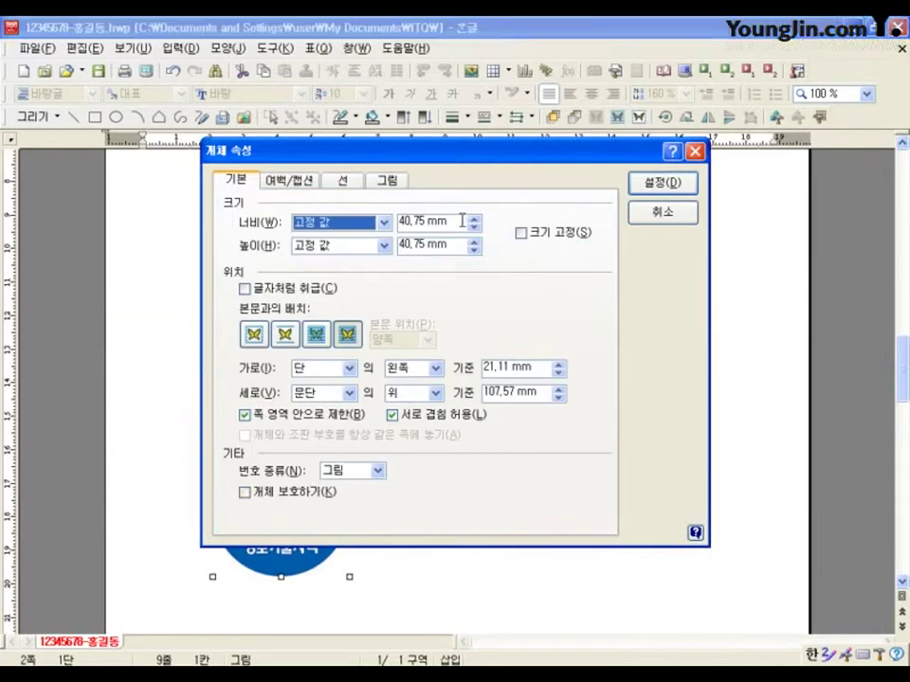
pyautogui.moveTo(461, 221); pyautogui.dragTo(380, 211)
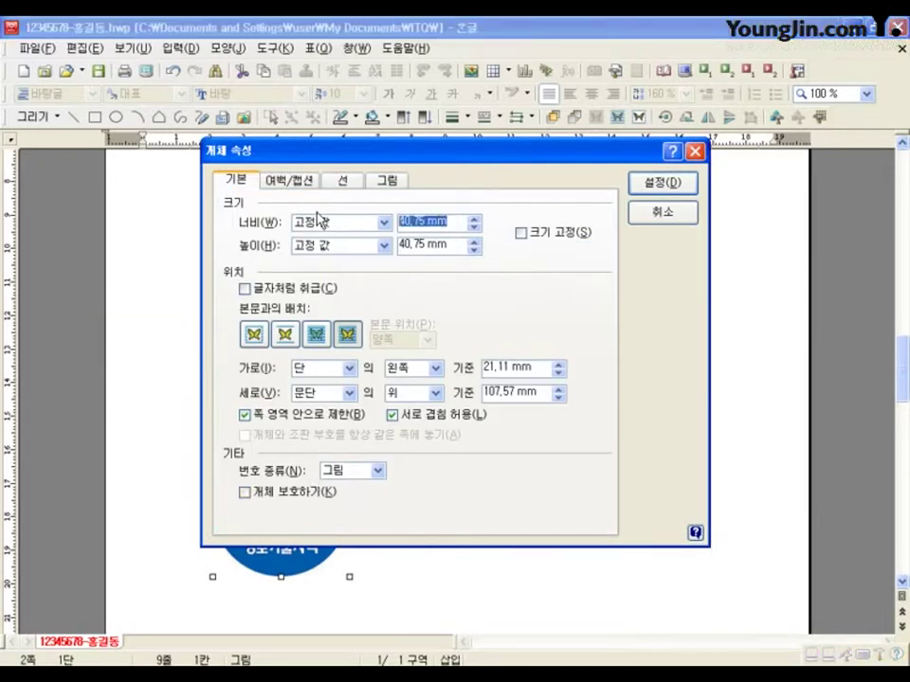
pyautogui.write('50')
pyautogui.press('Tab')
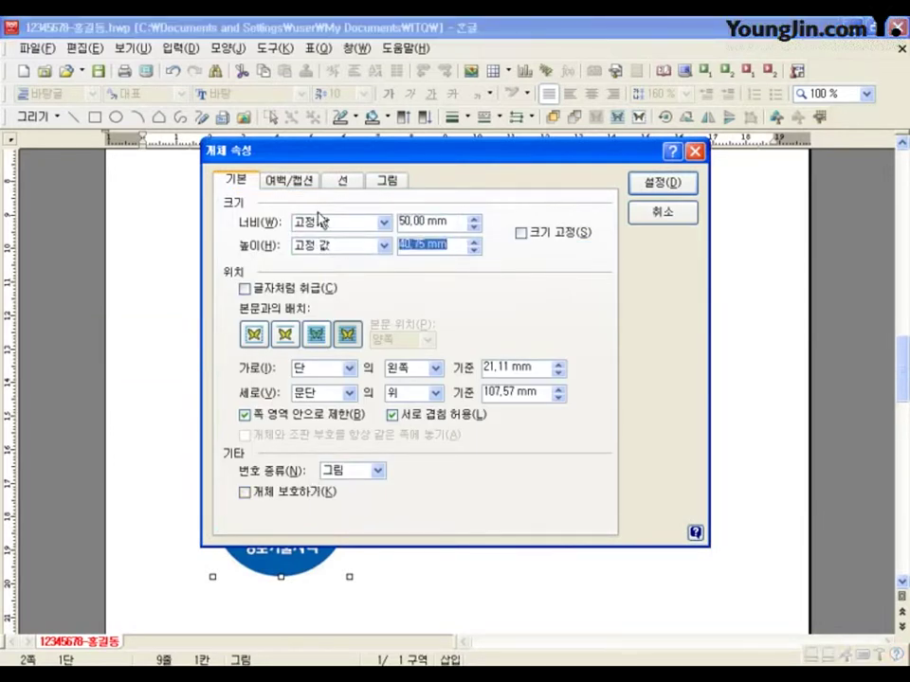
pyautogui.write('40')
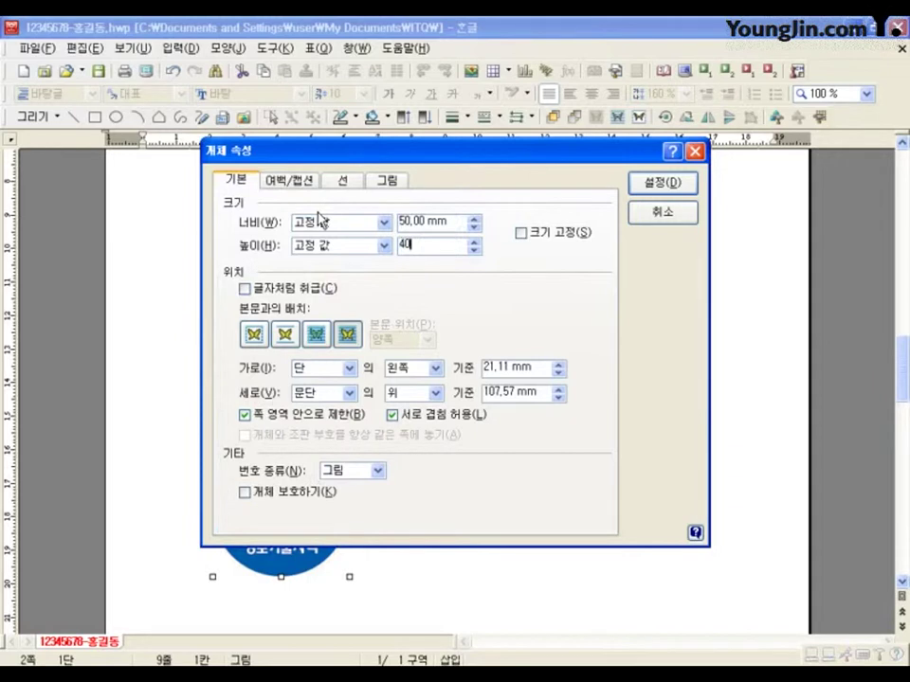
pyautogui.click(527, 232)
pyautogui.click(654, 181)
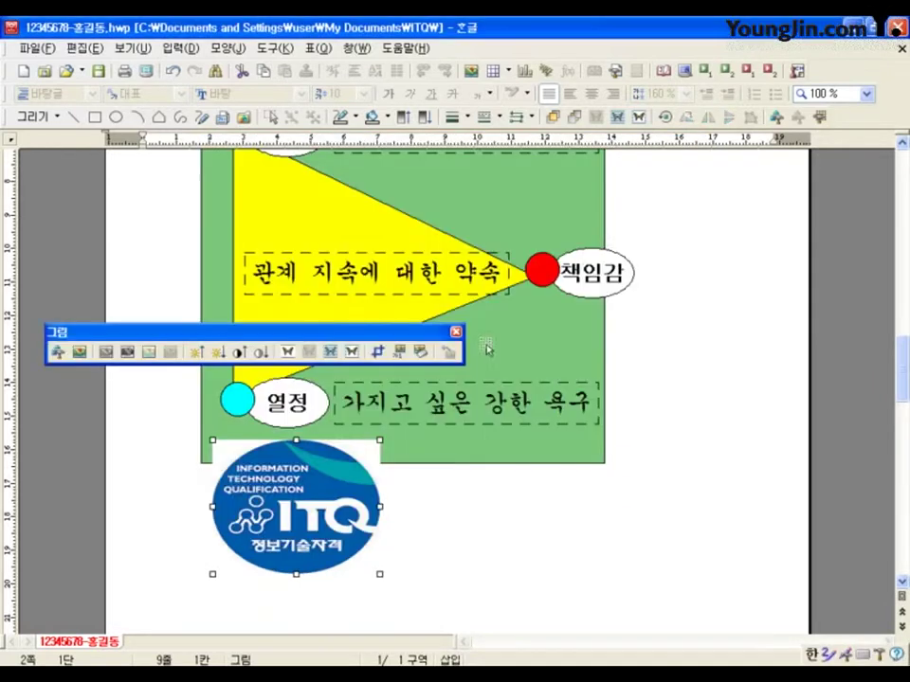
pyautogui.moveTo(328, 534); pyautogui.dragTo(331, 534)
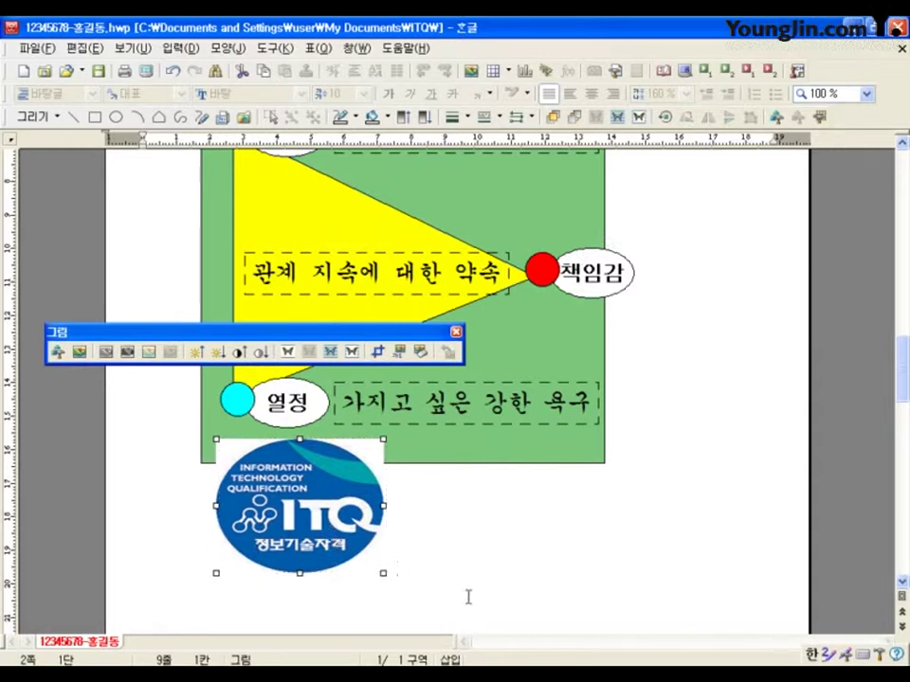
pyautogui.click(395, 513)
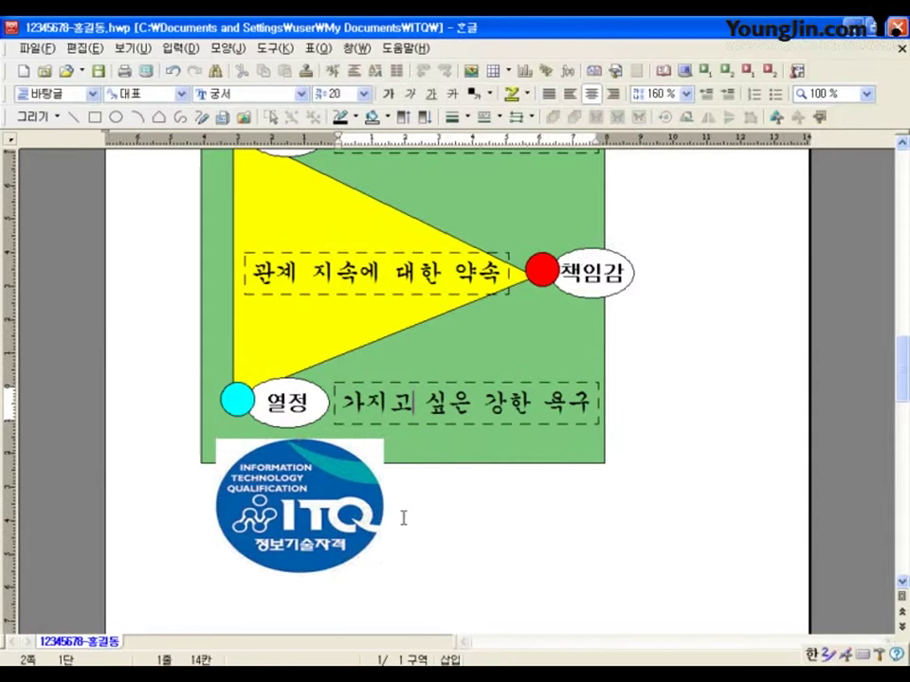
pyautogui.click(300, 529)
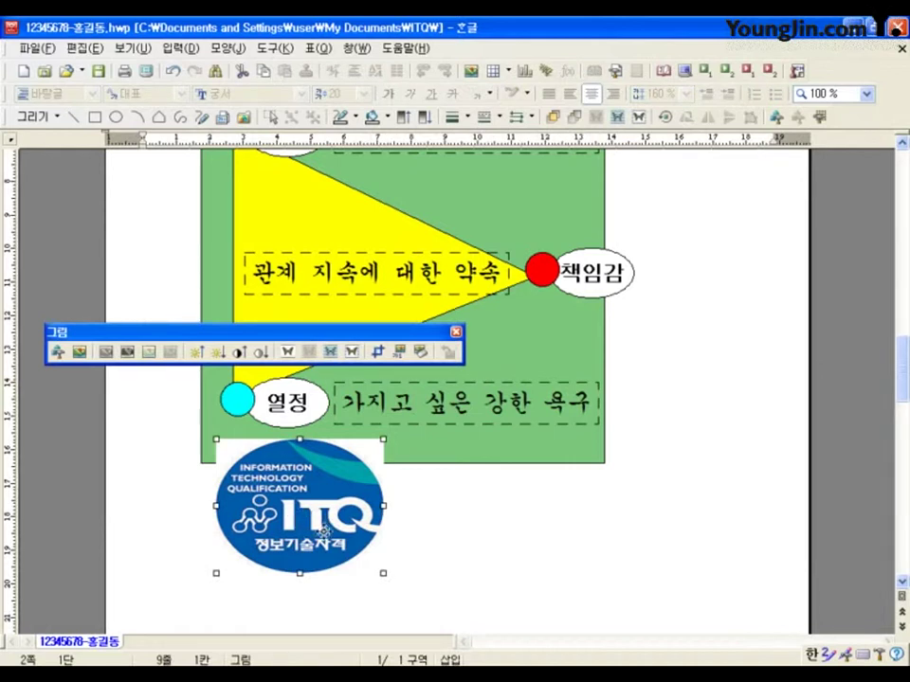
pyautogui.click(406, 544)
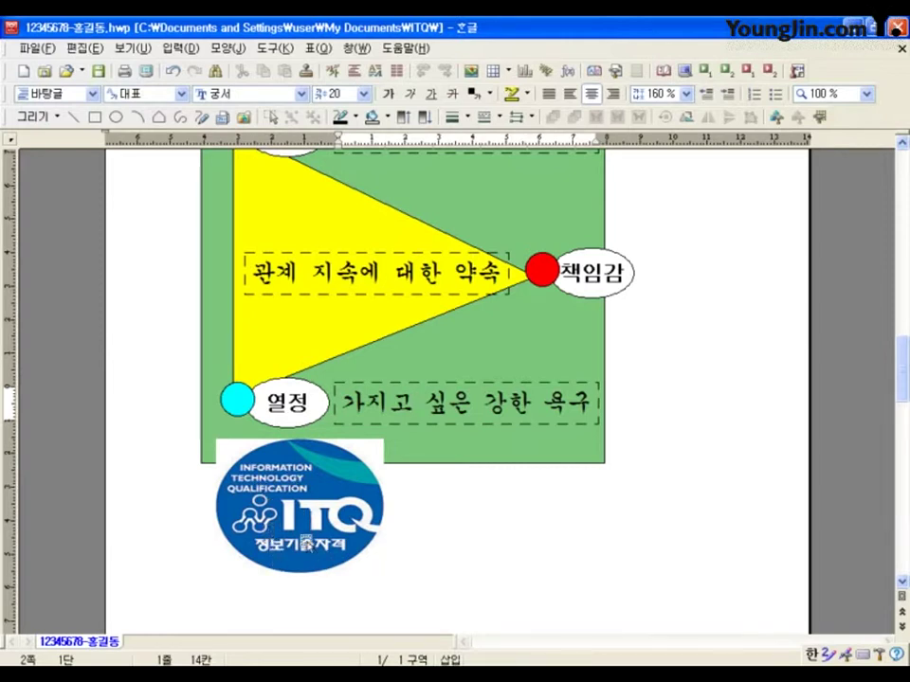
pyautogui.click(427, 536)
# - Enter the title "사랑받는 브랜드의 조건" on the first line of page 3
pyautogui.scroll(-11, 428, 536)
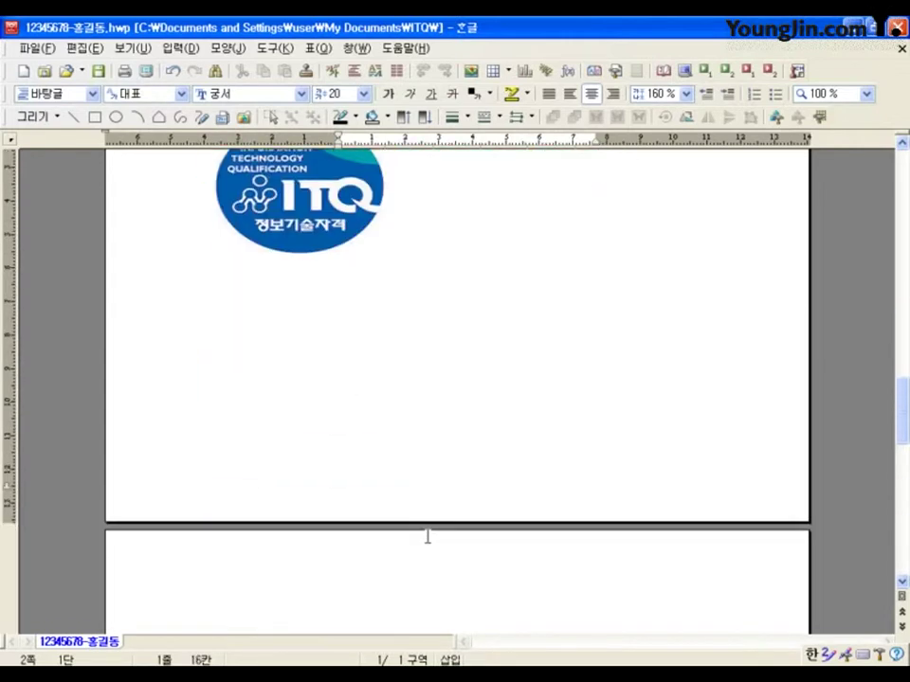
pyautogui.click(242, 389)
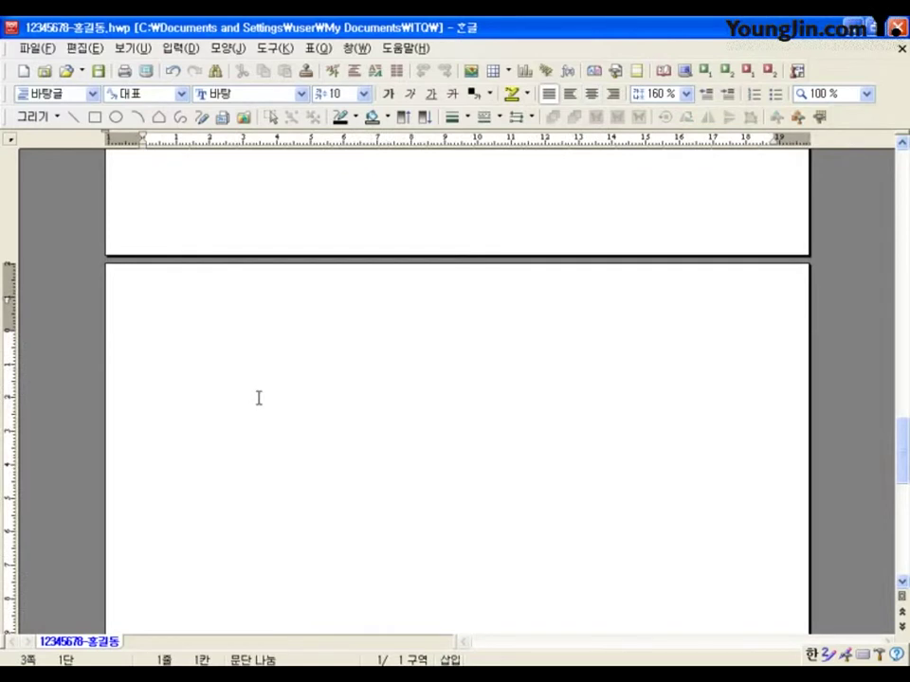
pyautogui.write('ㅅㅏ랑받는 브랜')
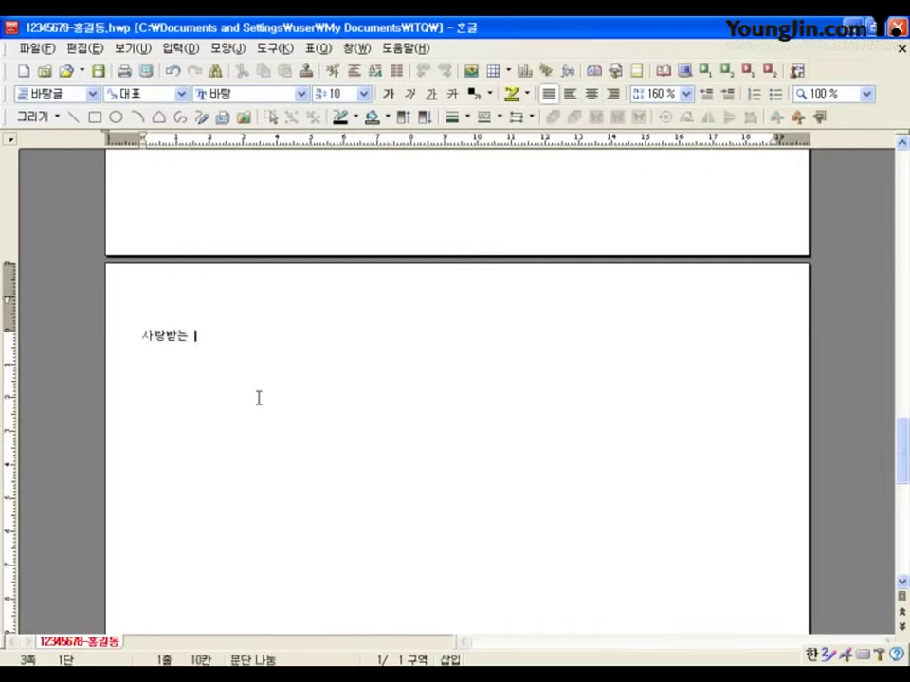
pyautogui.write('드의 조건')
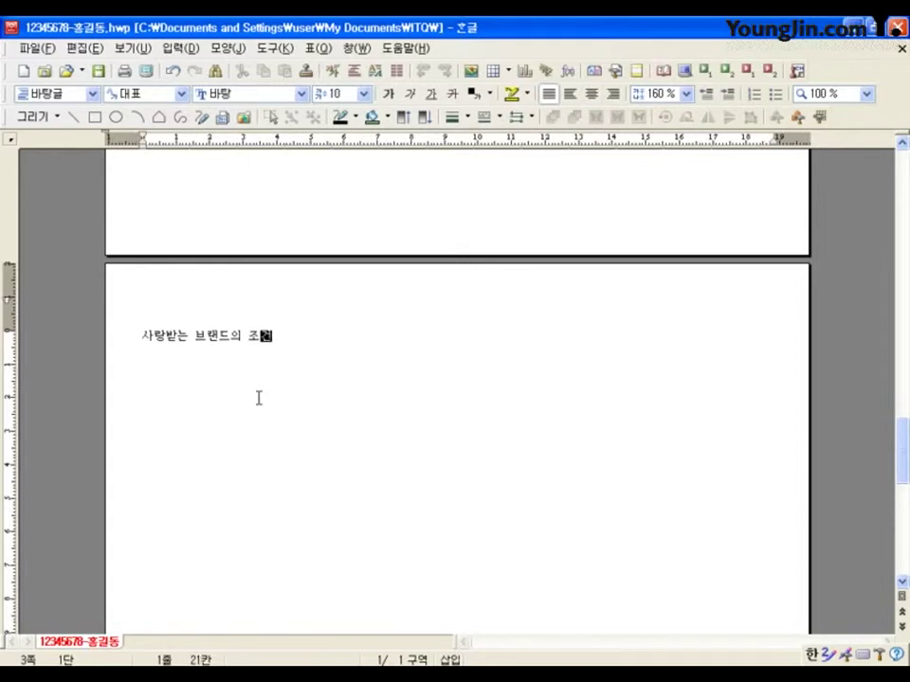
# - Insert a bookmark named "사랑" in front of the title "사랑받는 브랜드의 조건"
pyautogui.click(139, 336)
pyautogui.moveTo(139, 336); pyautogui.dragTo(288, 340)
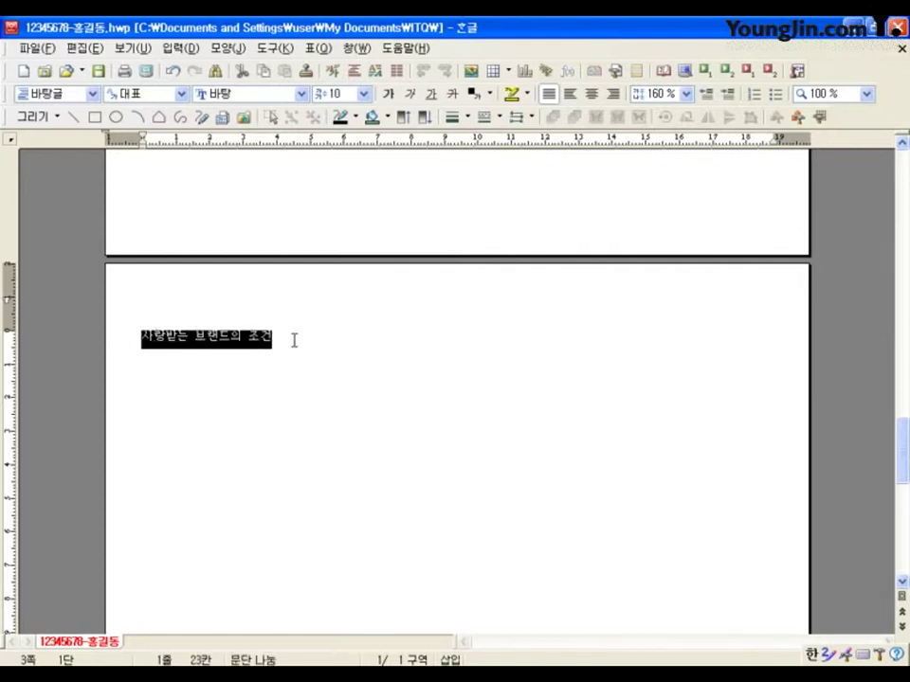
pyautogui.click(142, 337)
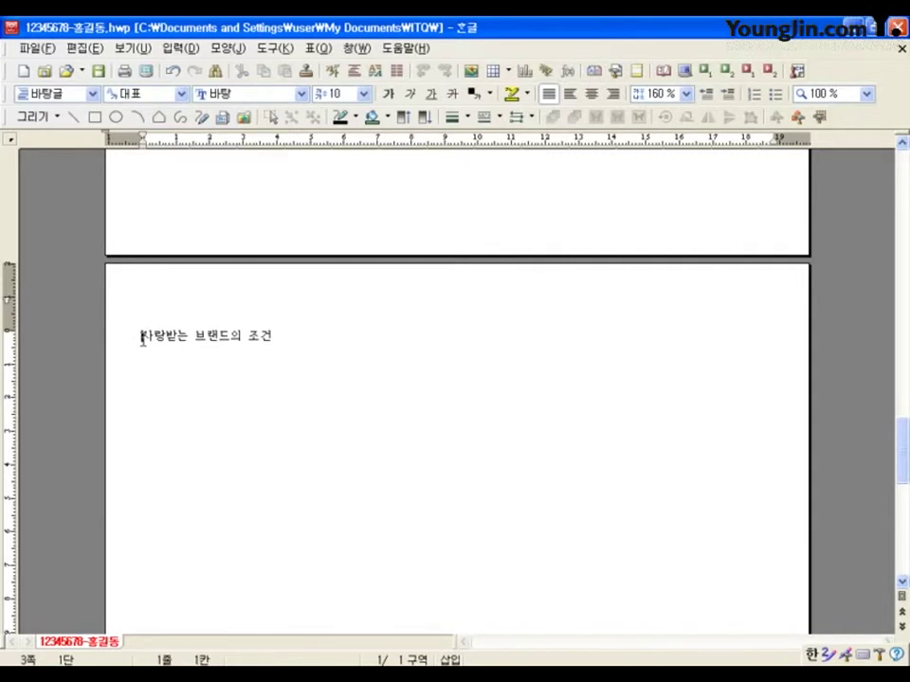
pyautogui.click(177, 48)
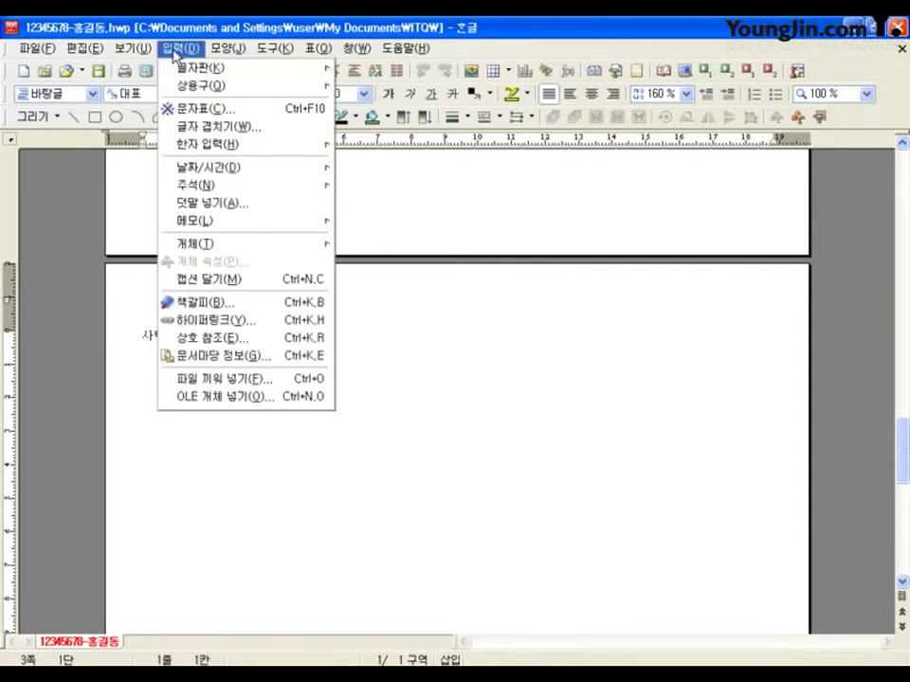
pyautogui.click(190, 303)
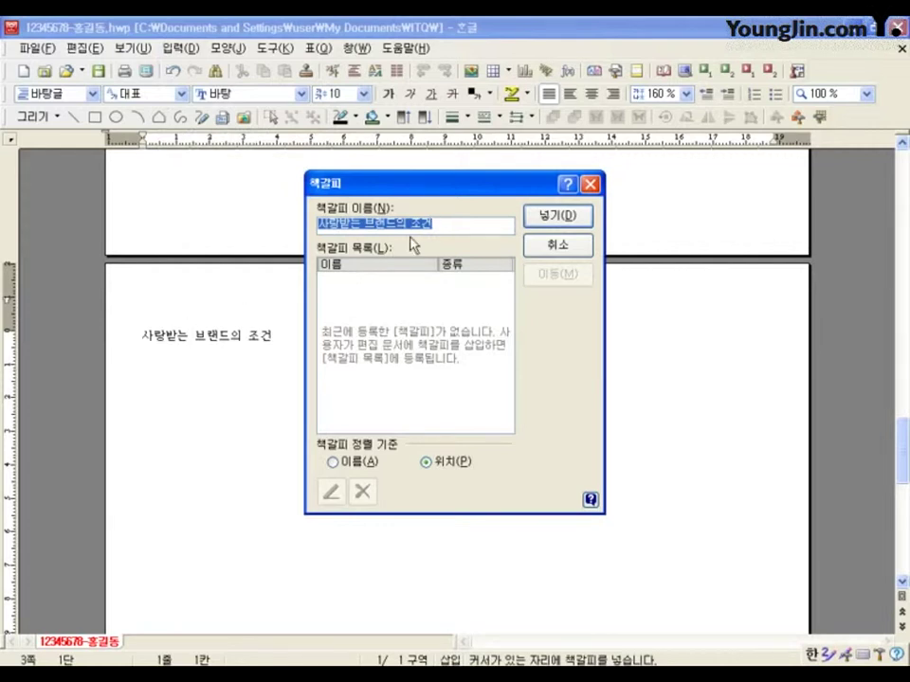
pyautogui.write('사랑')
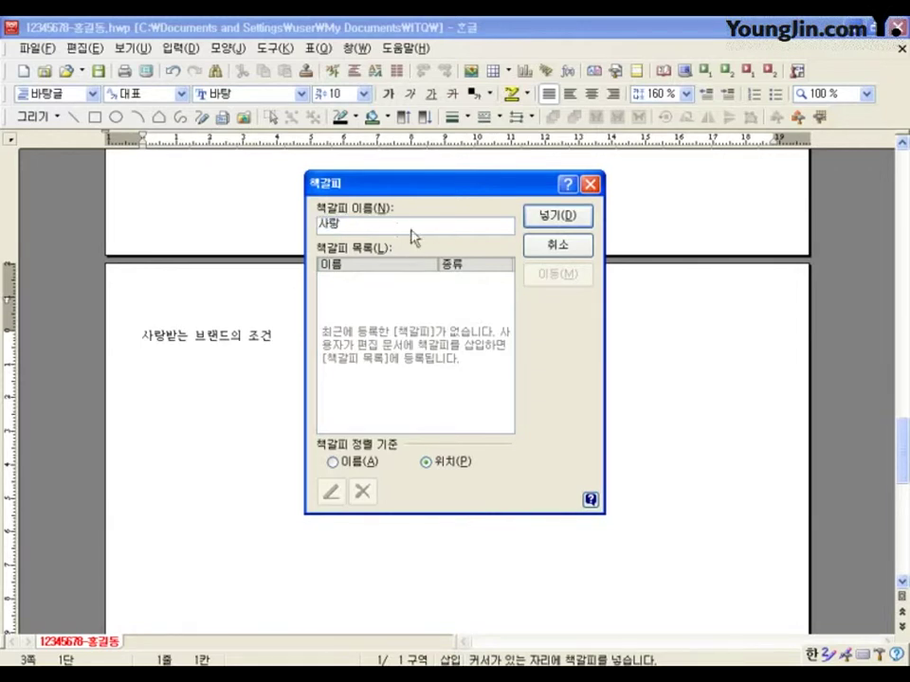
pyautogui.click(556, 217)
# - Add a hyperlink to the ITQ picture on page 2 that targets the bookmark "사랑" in the current document
pyautogui.moveTo(903, 453); pyautogui.dragTo(901, 371)
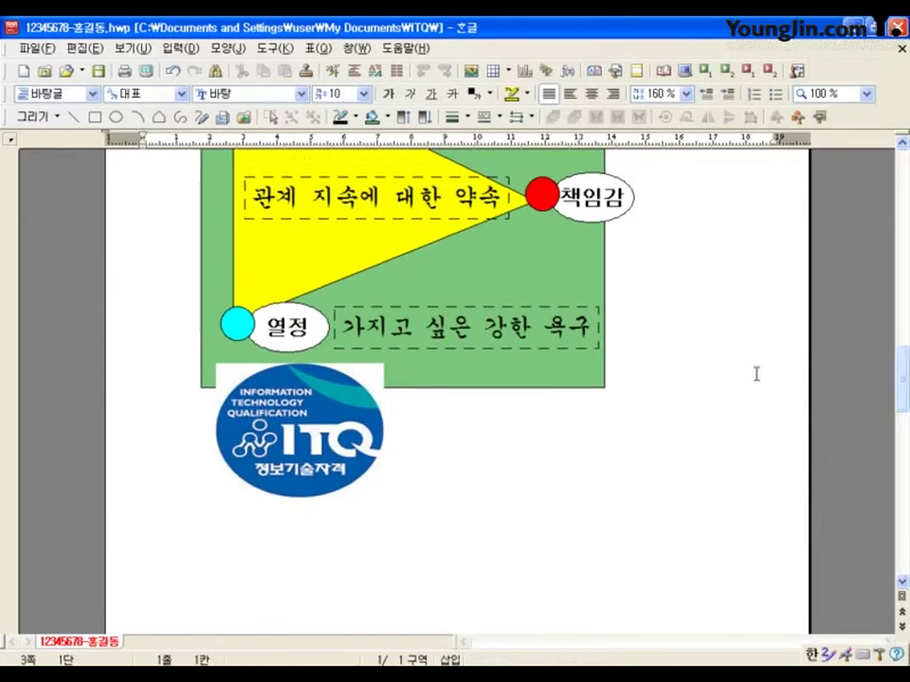
pyautogui.click(300, 471)
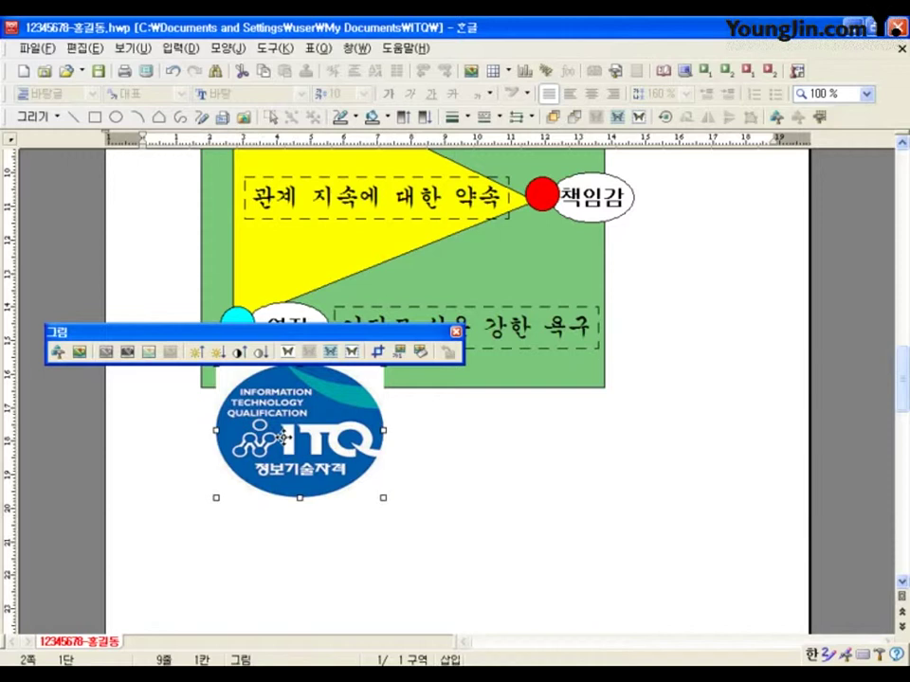
pyautogui.rightClick(282, 437)
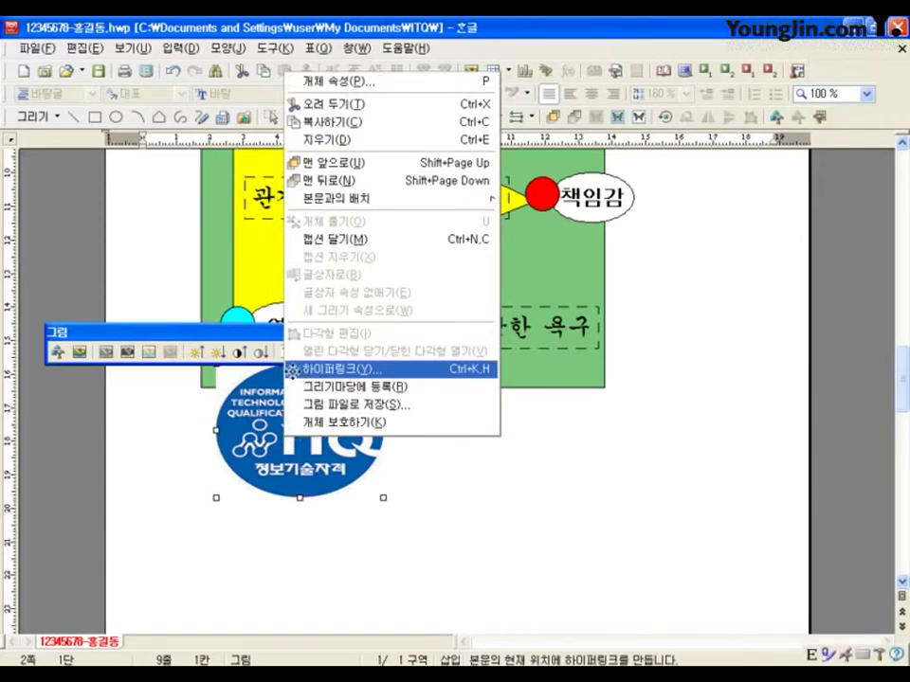
pyautogui.click(297, 379)
pyautogui.click(413, 306)
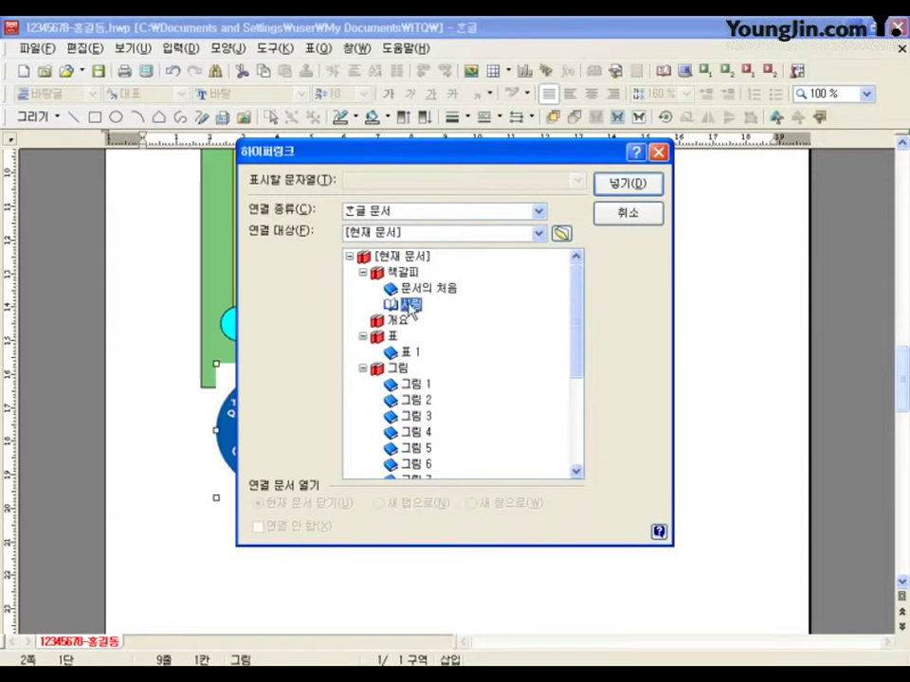
pyautogui.click(623, 184)
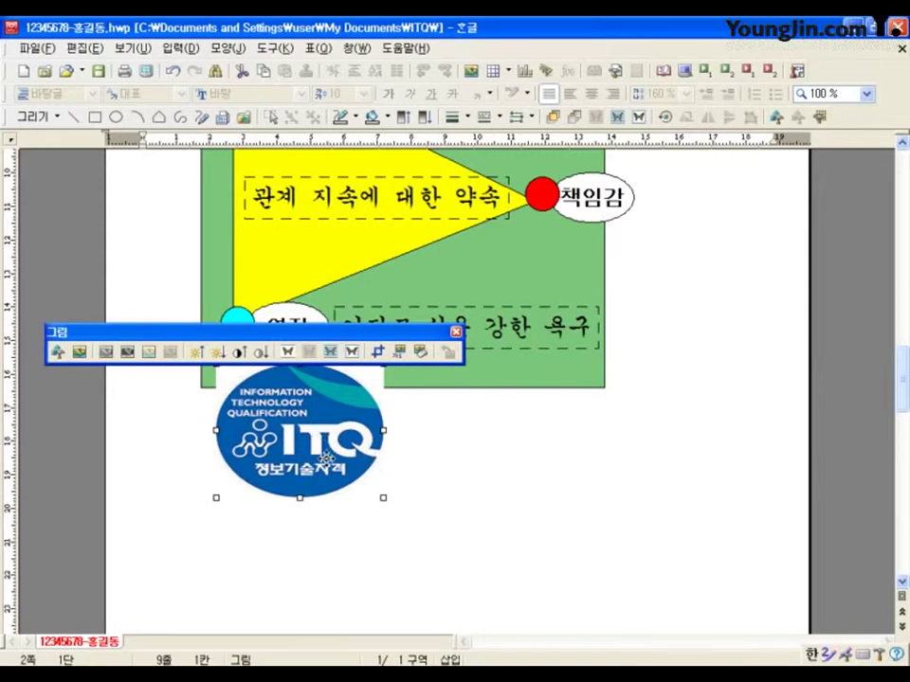
# - Test the ITQ picture's hyperlink by following it repeatedly to the bookmarked title on page 3 and returning to the picture
pyautogui.click(502, 443)
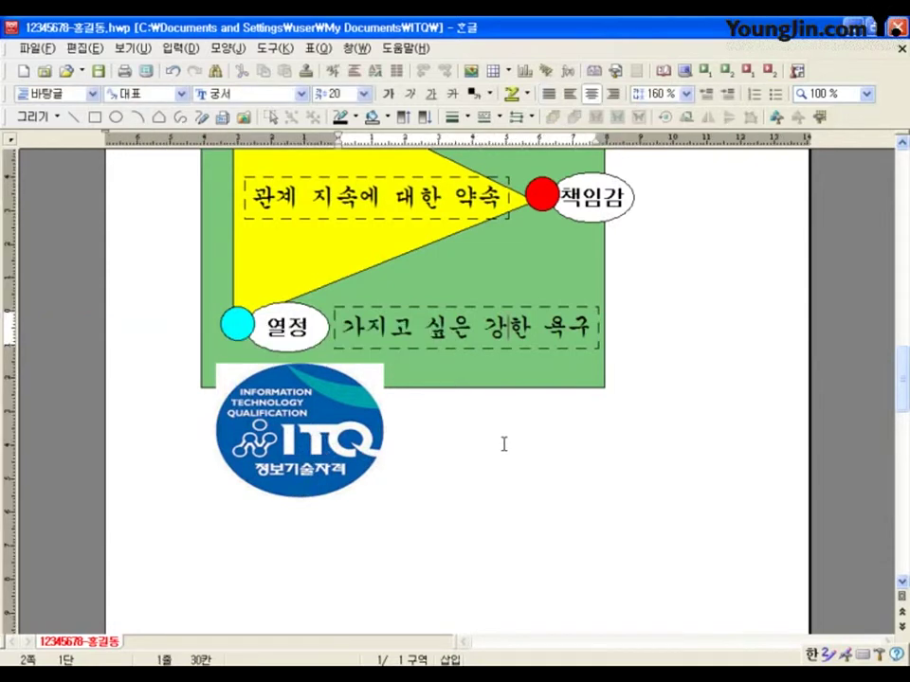
pyautogui.click(311, 420)
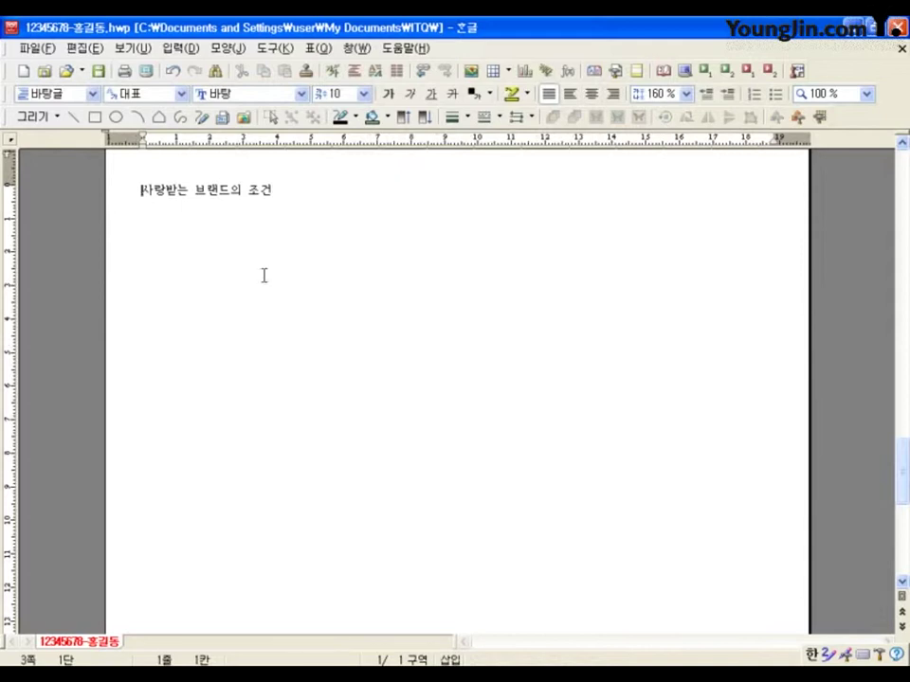
pyautogui.scroll(10, 268, 370)
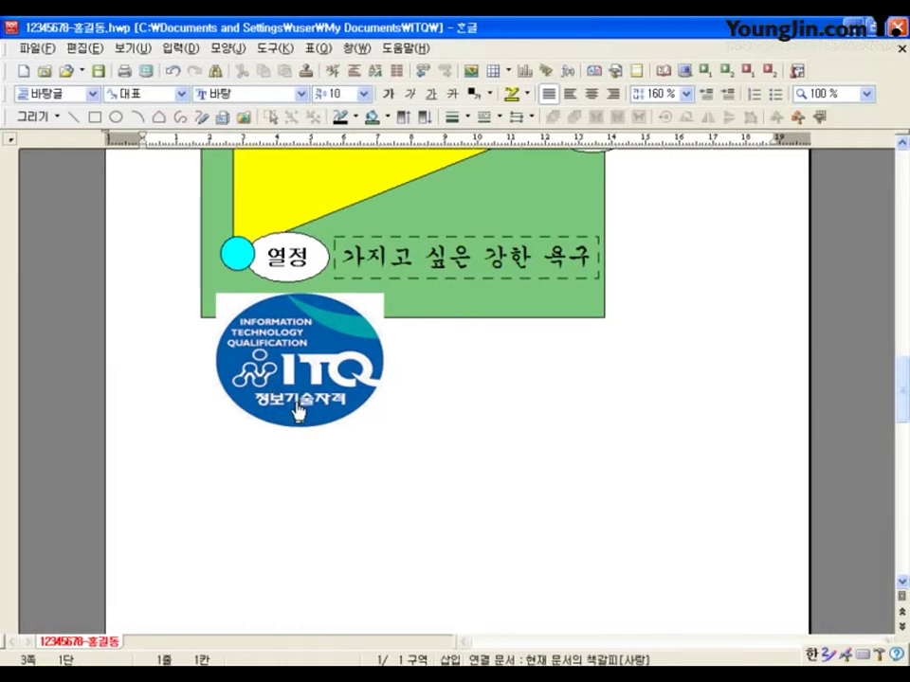
pyautogui.click(284, 354)
pyautogui.scroll(9, 193, 301)
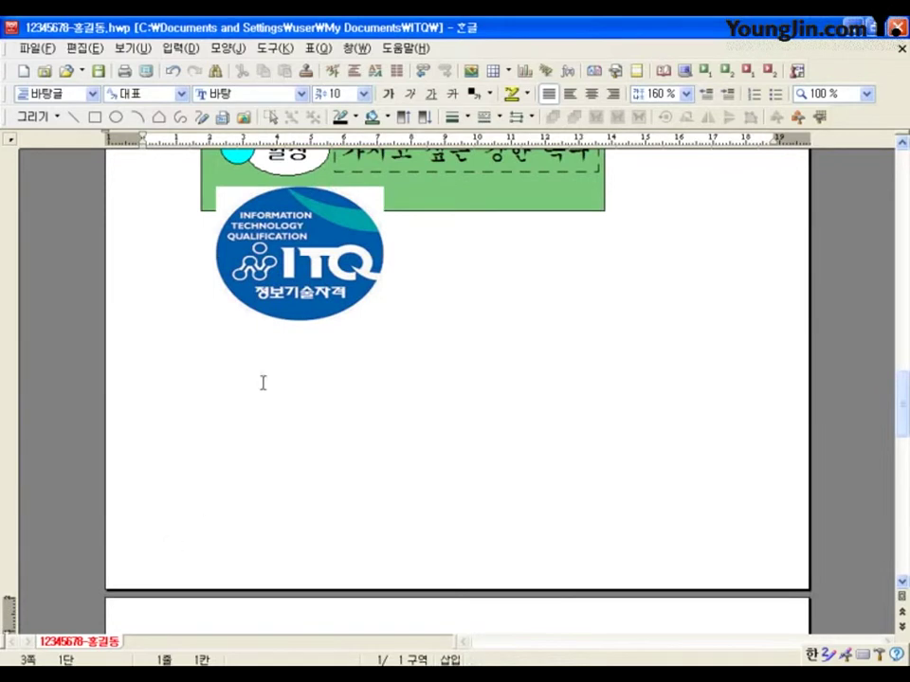
pyautogui.click(297, 301)
pyautogui.scroll(5, 276, 364)
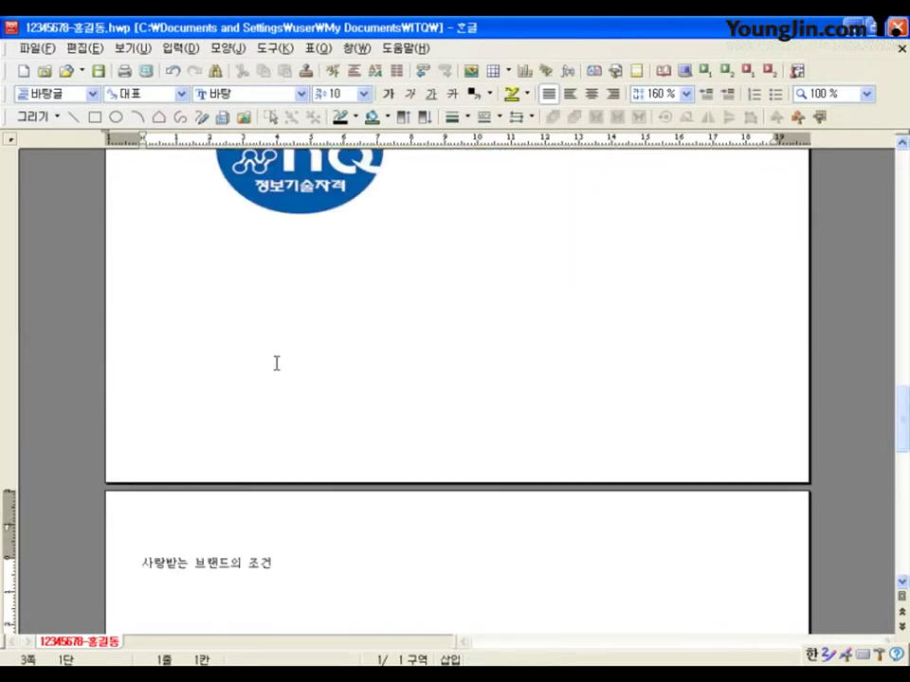
pyautogui.scroll(3, 275, 364)
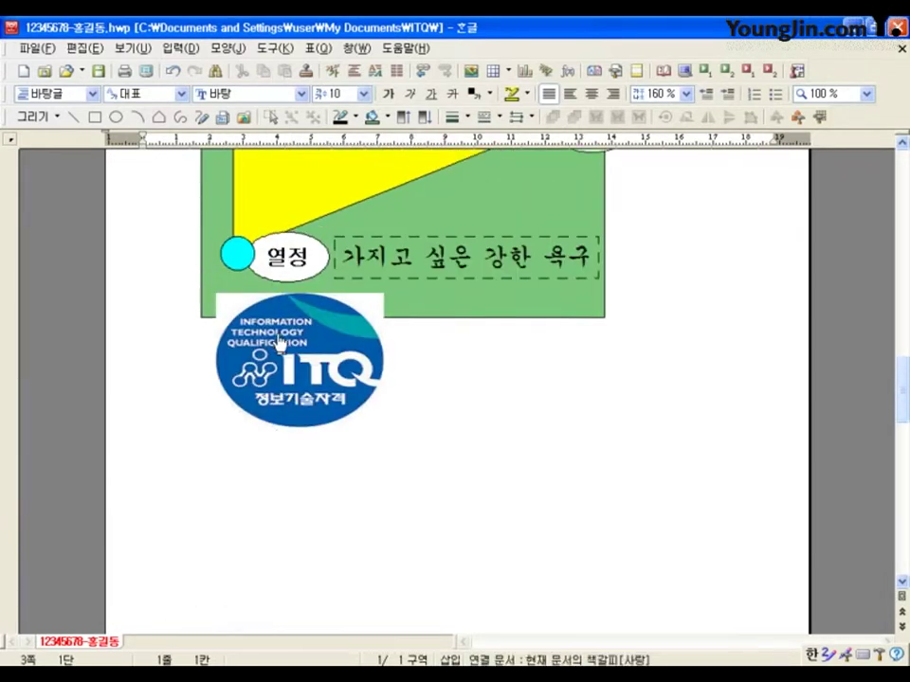
pyautogui.scroll(1, 280, 345)
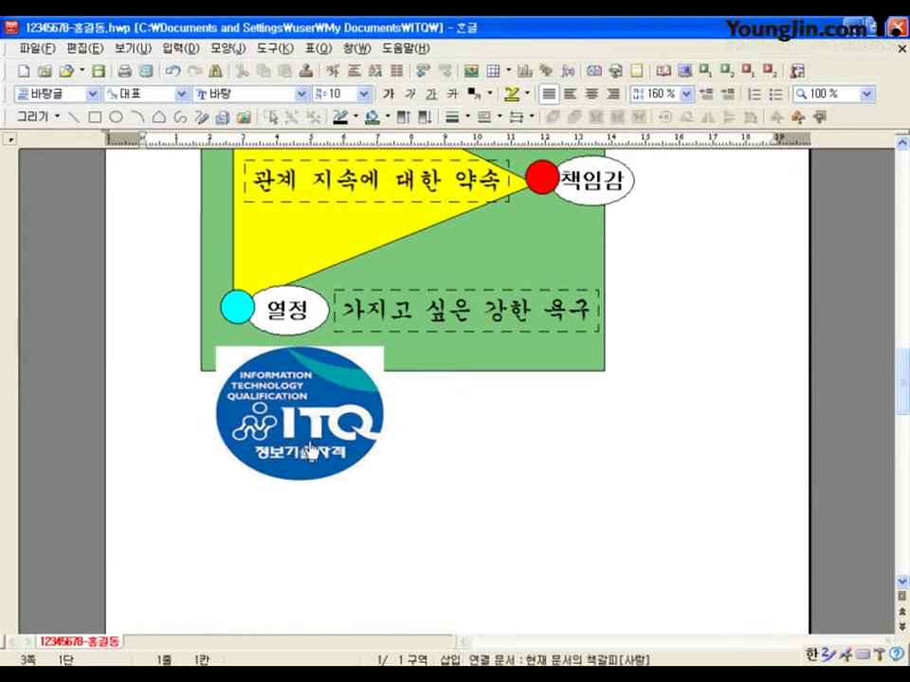
# - Check the ITQ picture's size and position settings in its object properties, leaving them as they are
pyautogui.rightClick(311, 449)
pyautogui.click(429, 490)
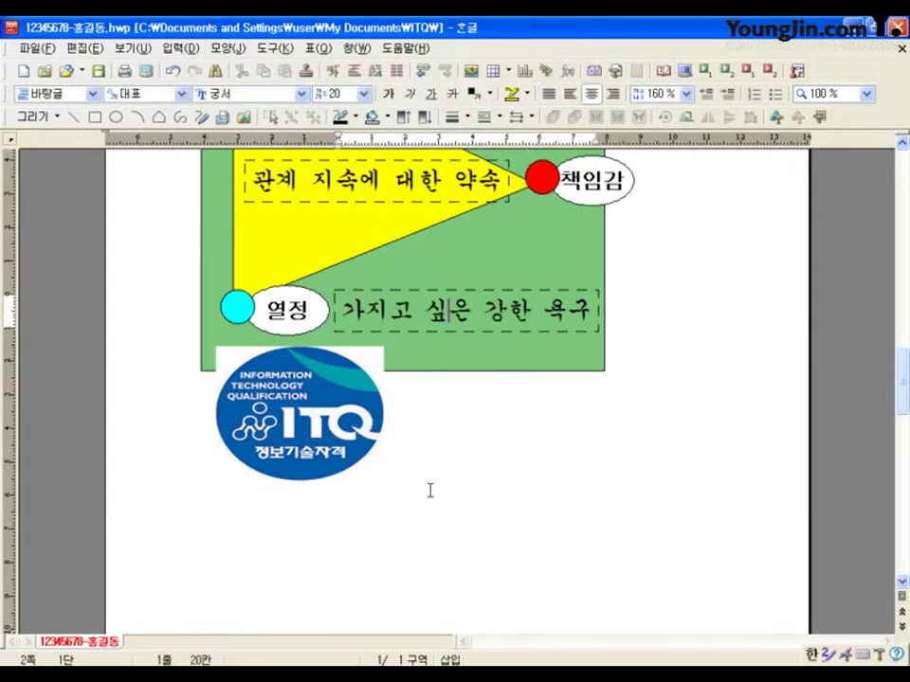
pyautogui.rightClick(299, 443)
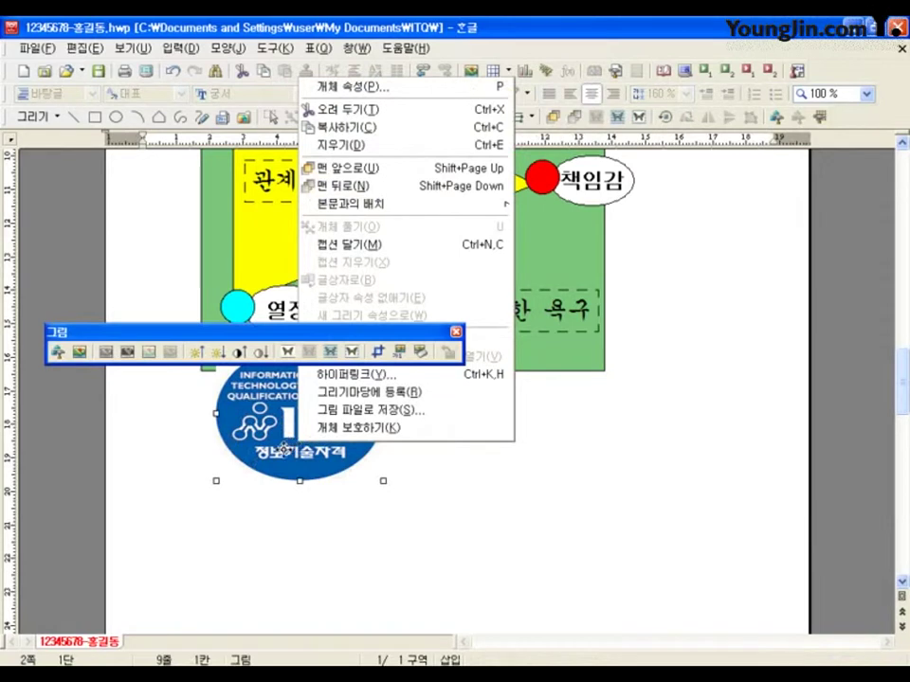
pyautogui.click(316, 92)
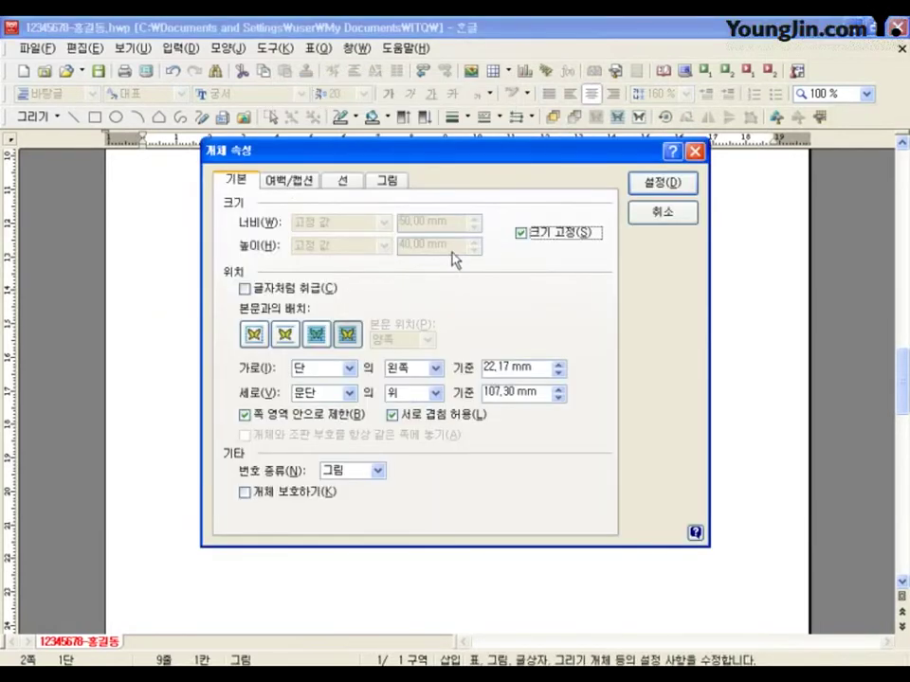
pyautogui.click(670, 217)
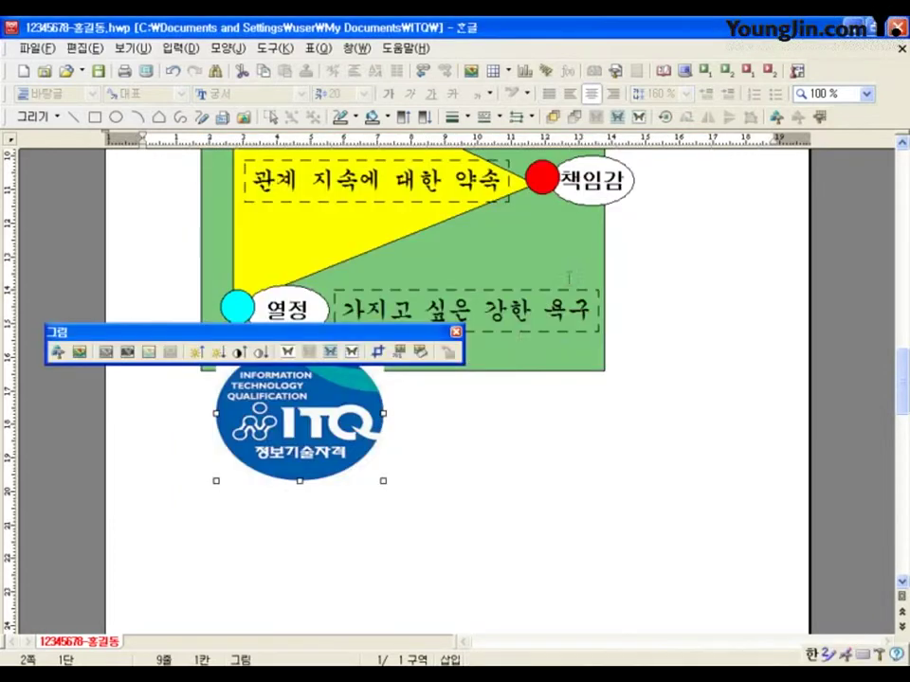
pyautogui.click(504, 512)
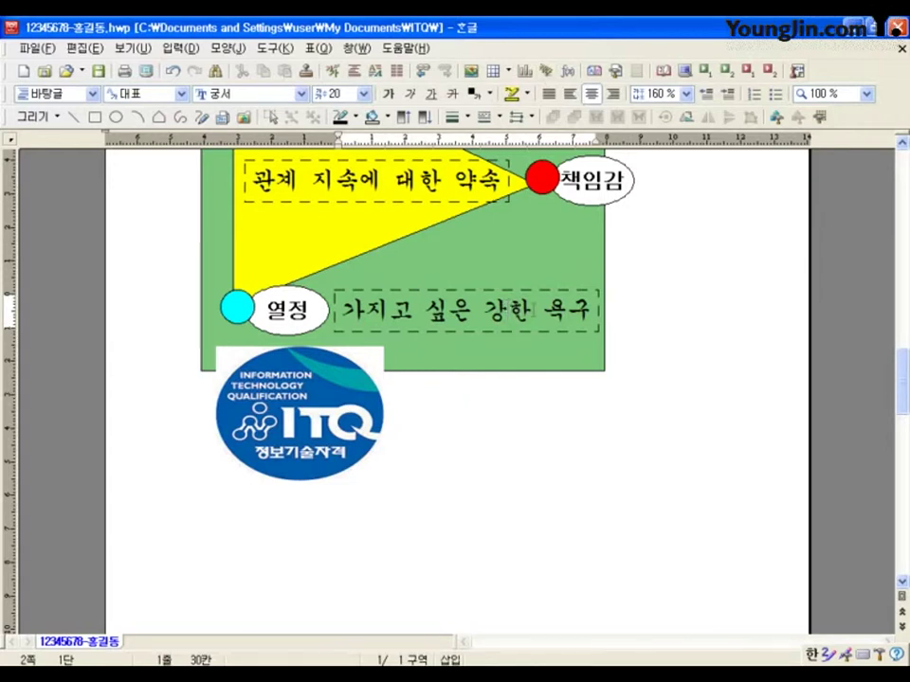
# - Start a WordArt (글맵시) object on page 2 with the text "브랜드별" and "최적유형" on two lines
pyautogui.click(690, 341)
pyautogui.scroll(-1, 651, 410)
pyautogui.scroll(-3, 651, 410)
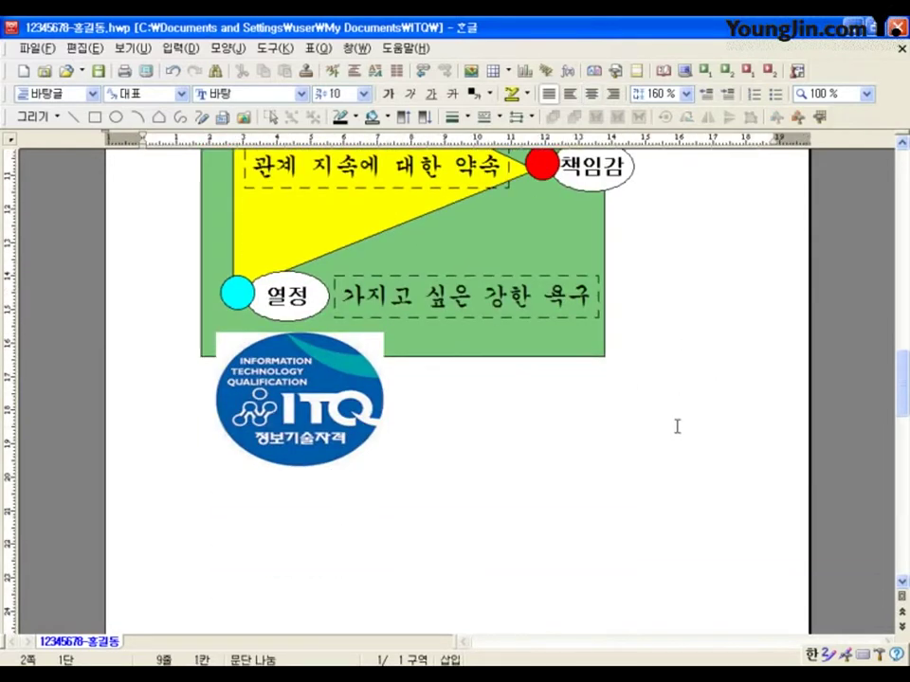
pyautogui.click(545, 71)
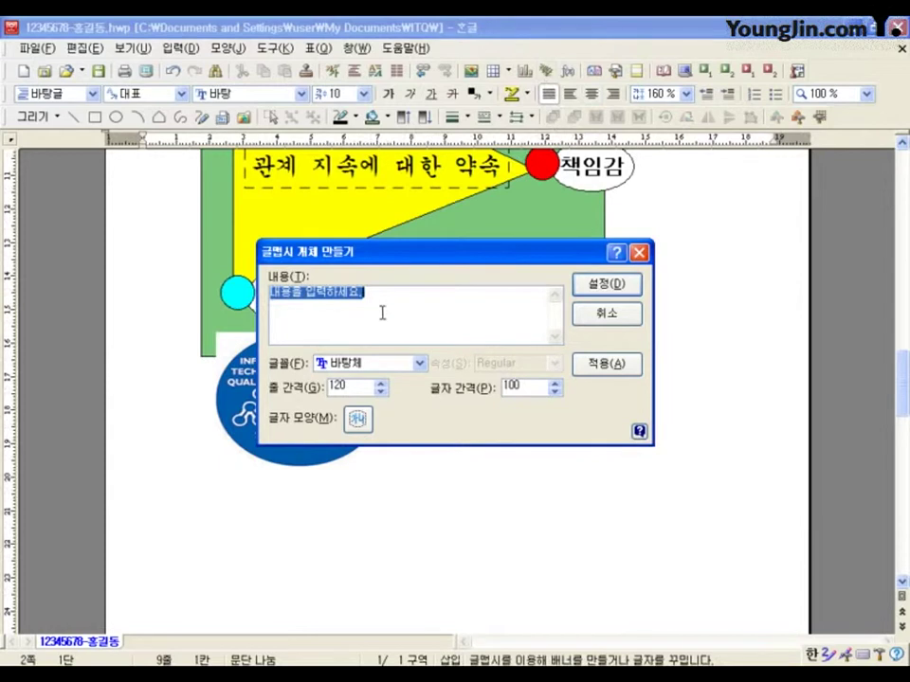
pyautogui.write('브랜드를')
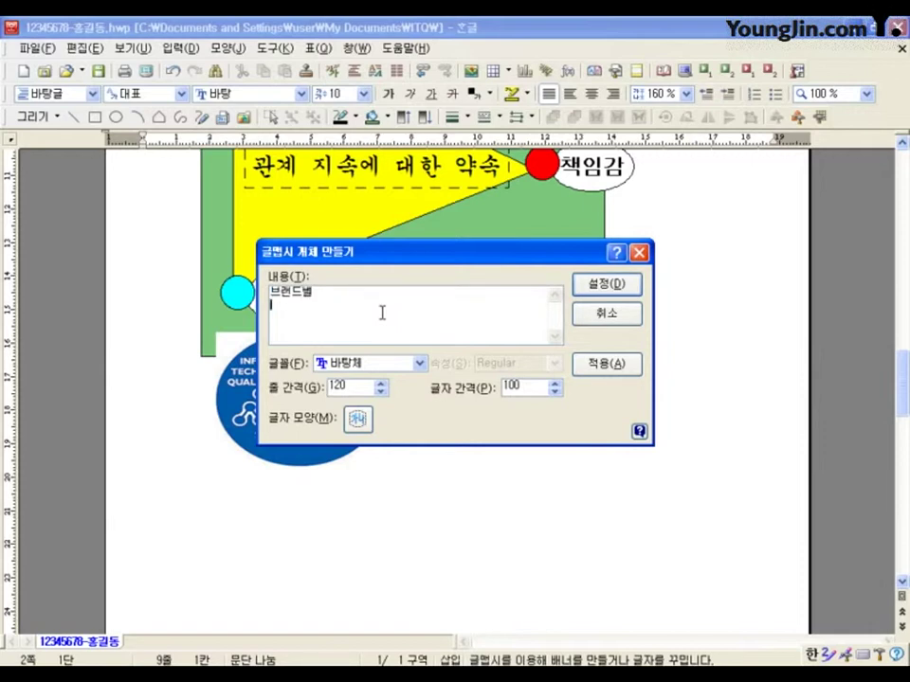
pyautogui.write('적유필')
# - Set the WordArt's font to 굴림, choose the upward chevron text shape, and insert the object
pyautogui.click(384, 369)
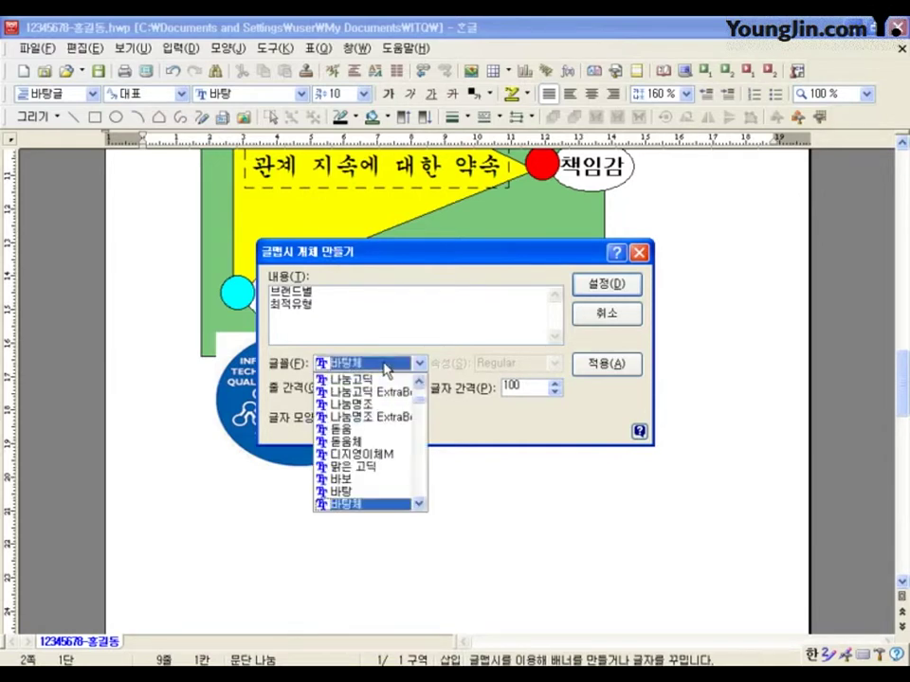
pyautogui.scroll(-1, 383, 371)
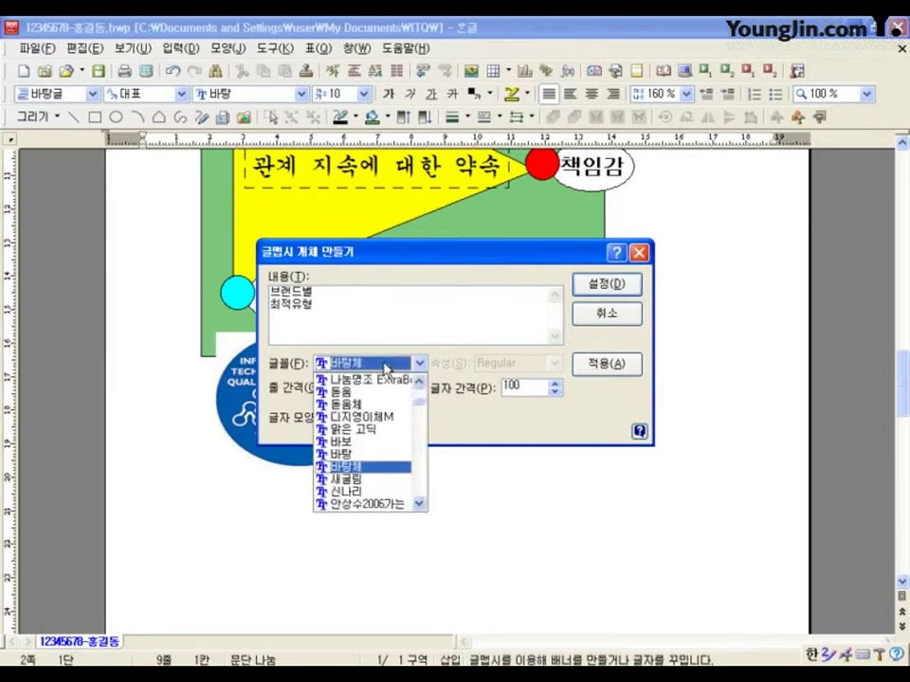
pyautogui.scroll(3, 386, 377)
pyautogui.click(369, 412)
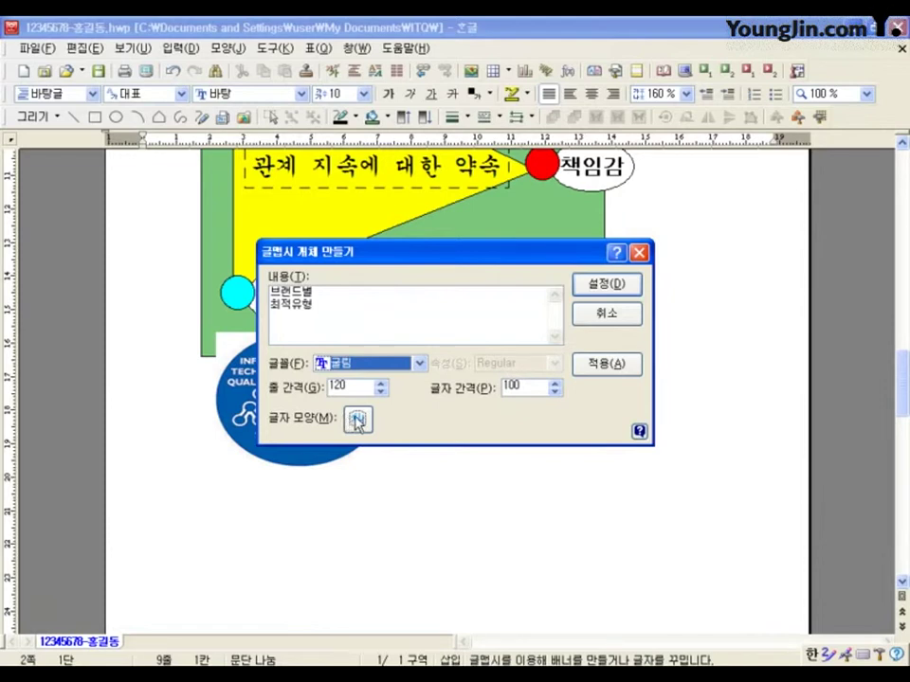
pyautogui.click(356, 419)
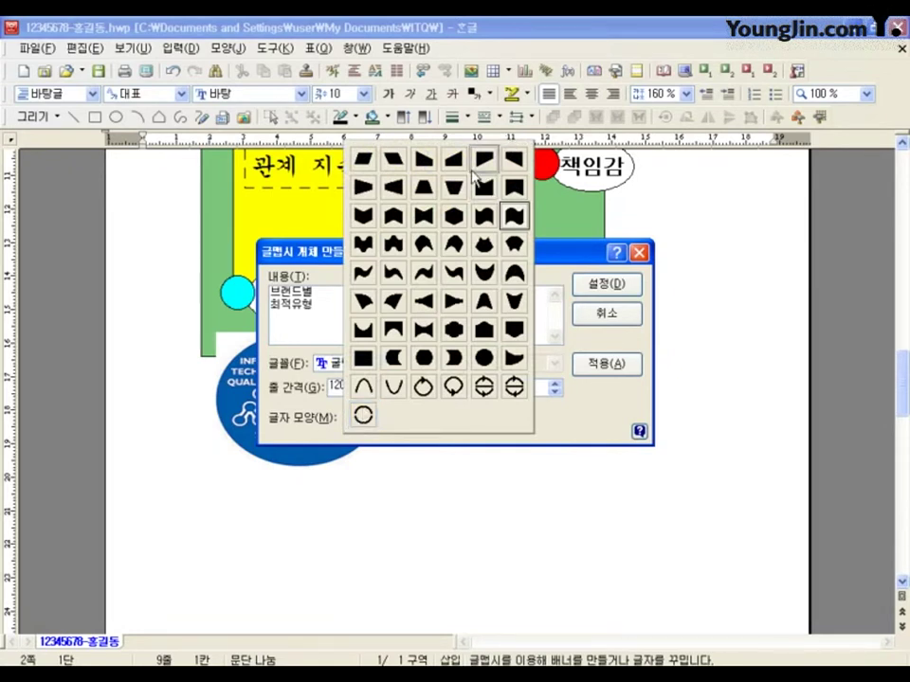
pyautogui.click(392, 217)
pyautogui.click(599, 285)
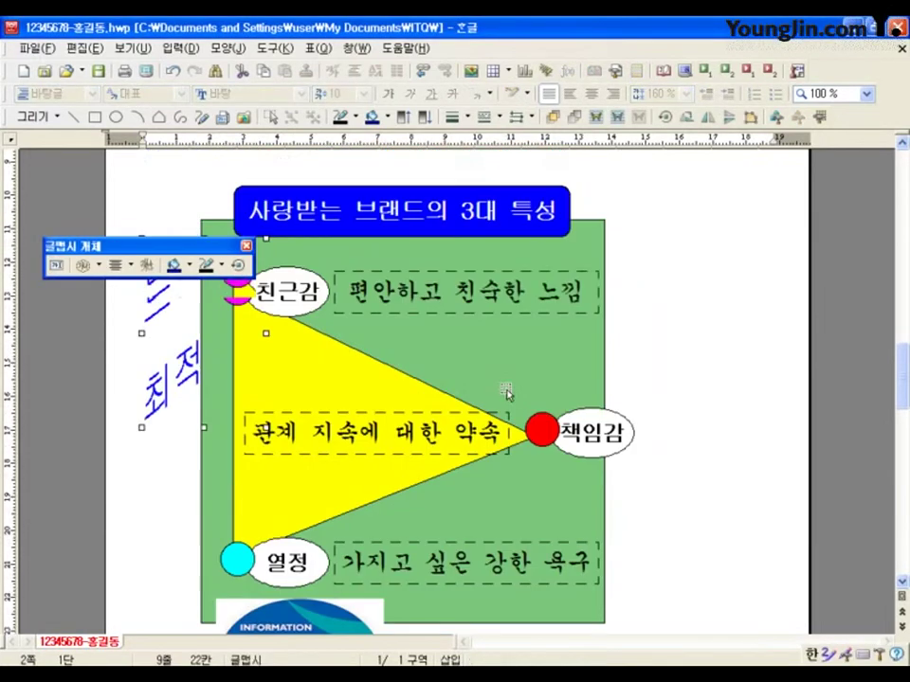
# - Move the WordArt to the right of the ITQ picture and place it in front of the text and the green rectangle
pyautogui.scroll(5, 510, 389)
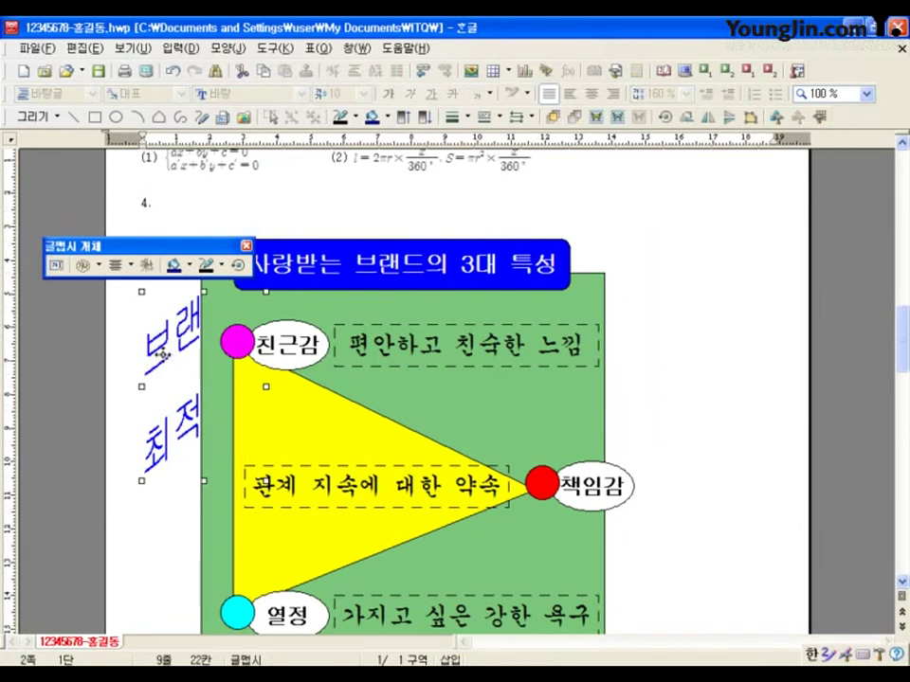
pyautogui.moveTo(161, 344); pyautogui.dragTo(570, 573)
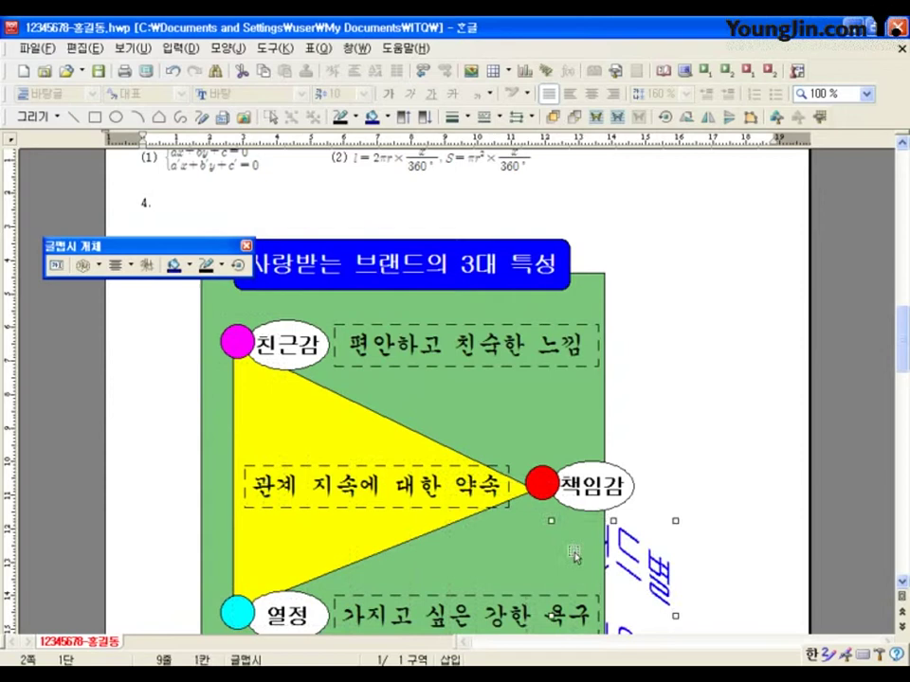
pyautogui.scroll(-3, 633, 446)
pyautogui.moveTo(633, 446)
pyautogui.mouseDown()
pyautogui.moveTo(572, 494)
pyautogui.moveTo(571, 510)
pyautogui.mouseUp()
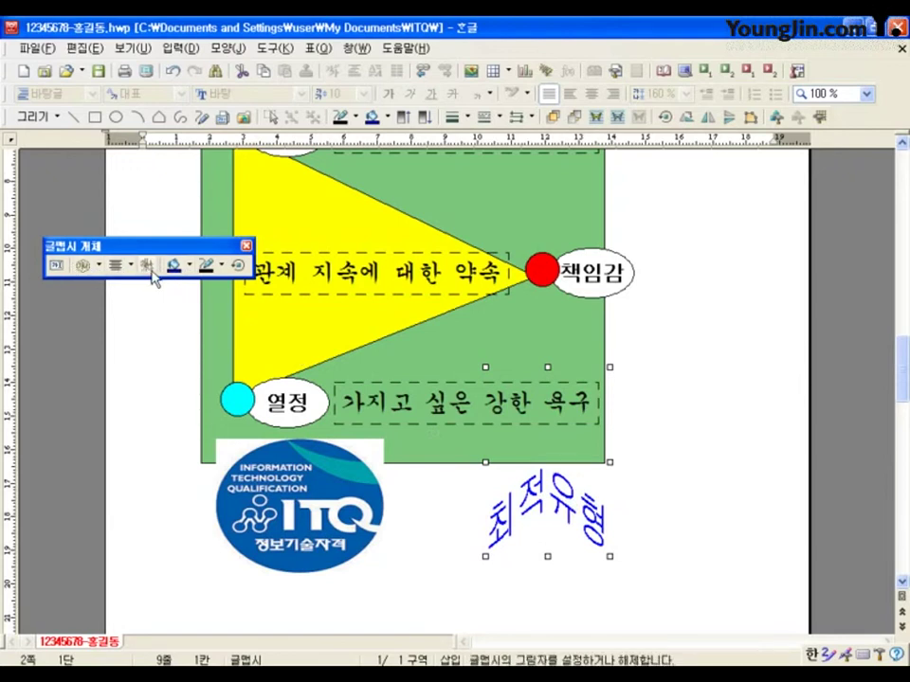
pyautogui.click(597, 123)
pyautogui.moveTo(580, 480); pyautogui.dragTo(551, 541)
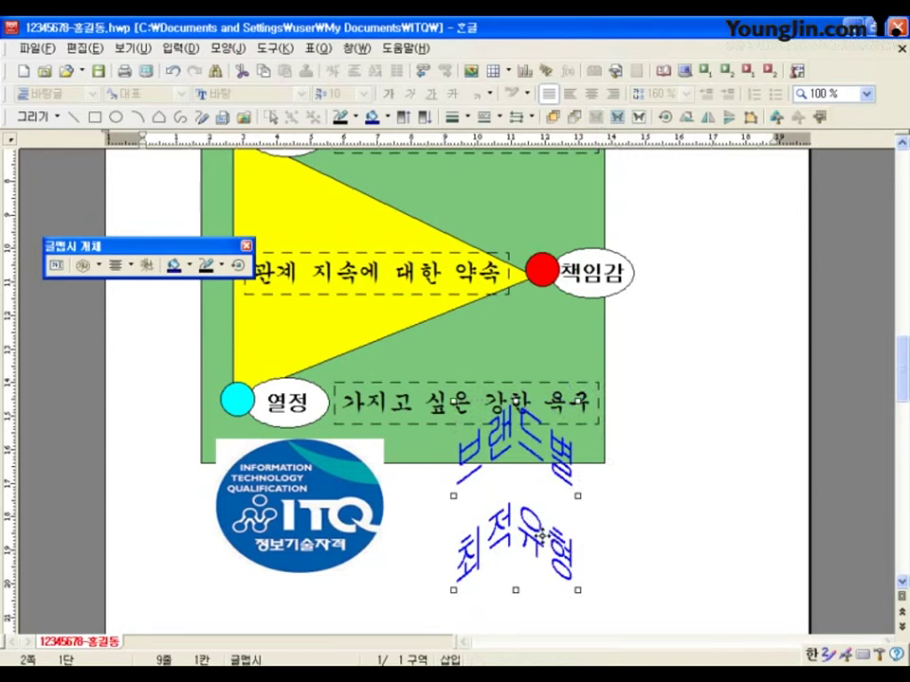
# - Set the WordArt's width to 50 mm and height to 35 mm, lock its size, and reposition it beside the ITQ picture
pyautogui.doubleClick(550, 539)
pyautogui.click(452, 222)
pyautogui.moveTo(453, 222); pyautogui.dragTo(341, 219)
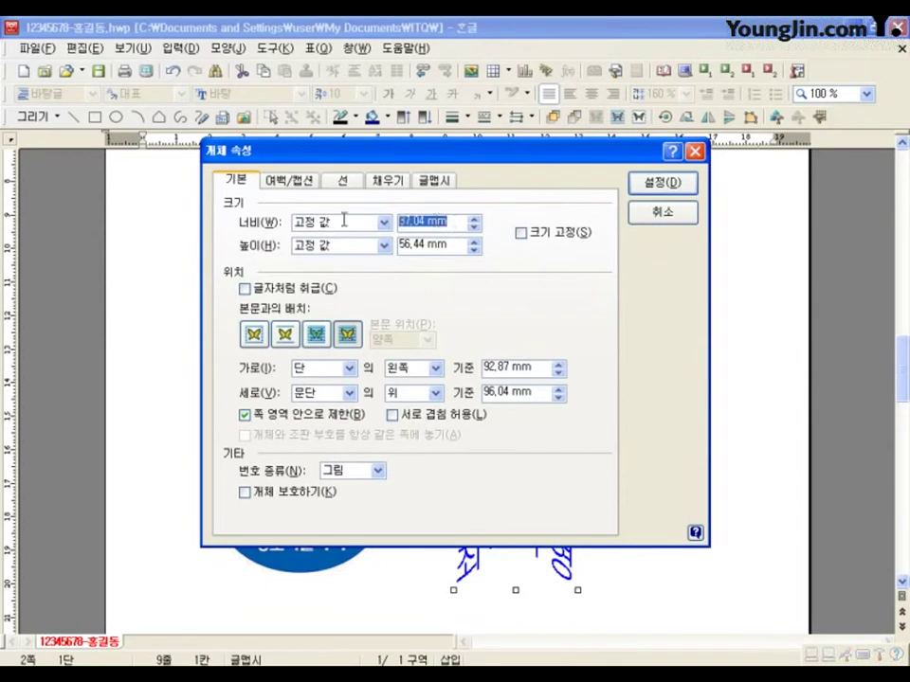
pyautogui.write('50')
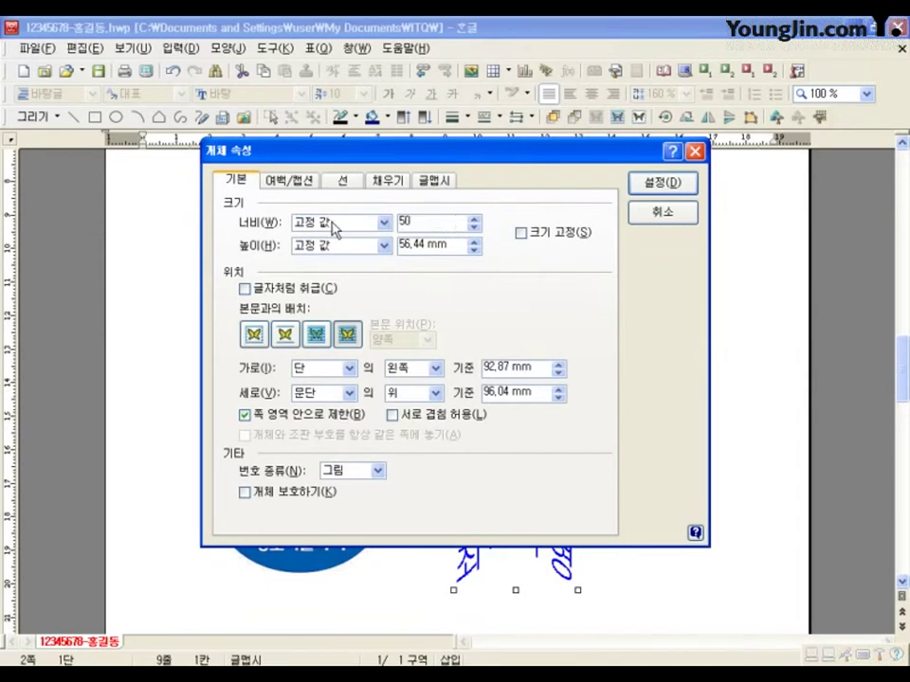
pyautogui.press('Tab')
pyautogui.press('Tab')
pyautogui.write('3')
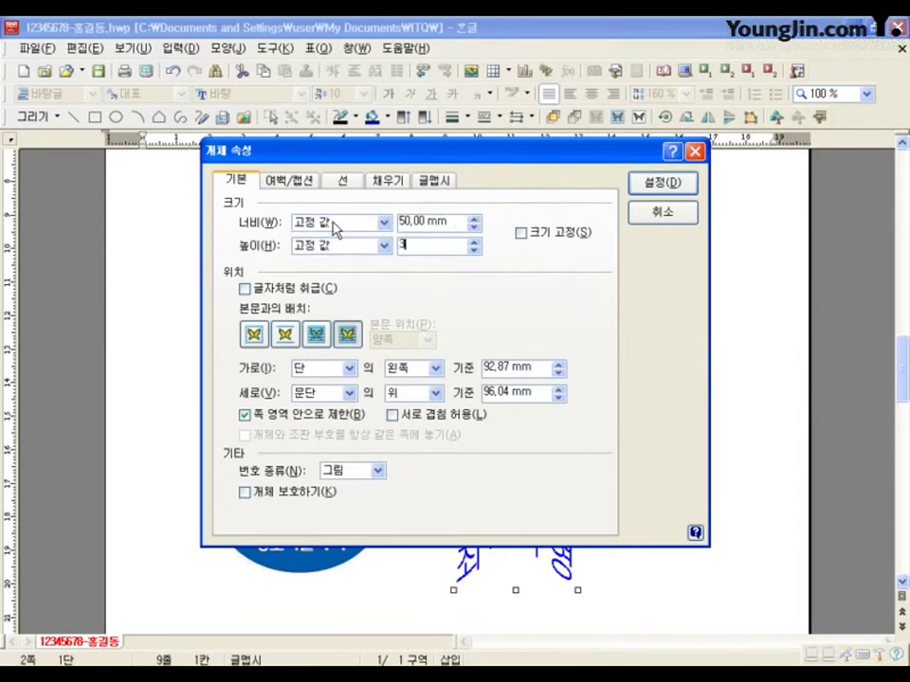
pyautogui.write('5')
pyautogui.click(520, 232)
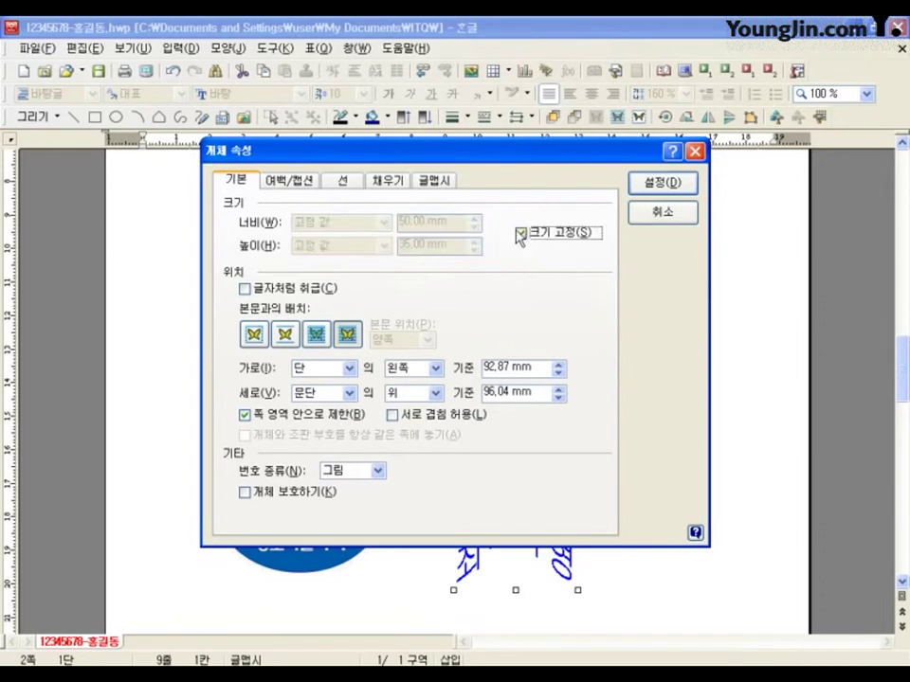
pyautogui.click(663, 182)
pyautogui.moveTo(554, 478); pyautogui.dragTo(524, 518)
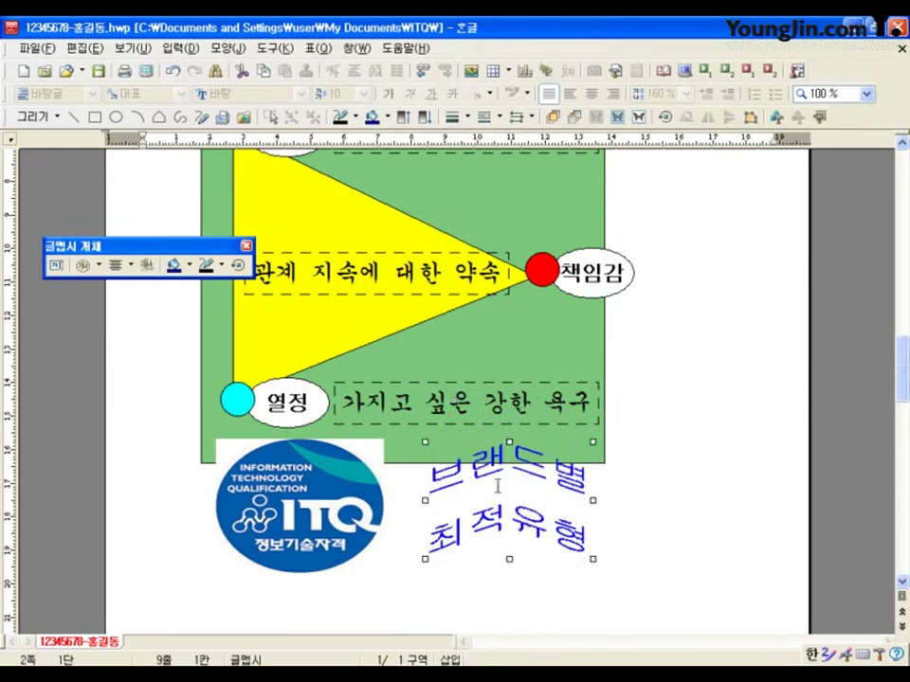
# - Change the fill colour of the "브랜드별 최적유형" WordArt to red
pyautogui.moveTo(178, 249); pyautogui.dragTo(188, 301)
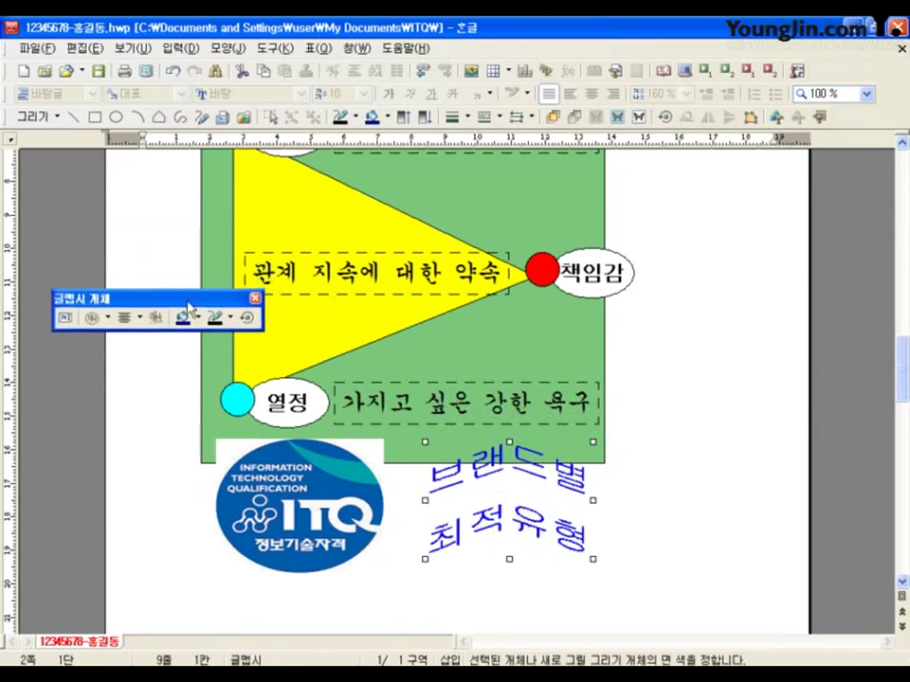
pyautogui.click(197, 318)
pyautogui.click(203, 355)
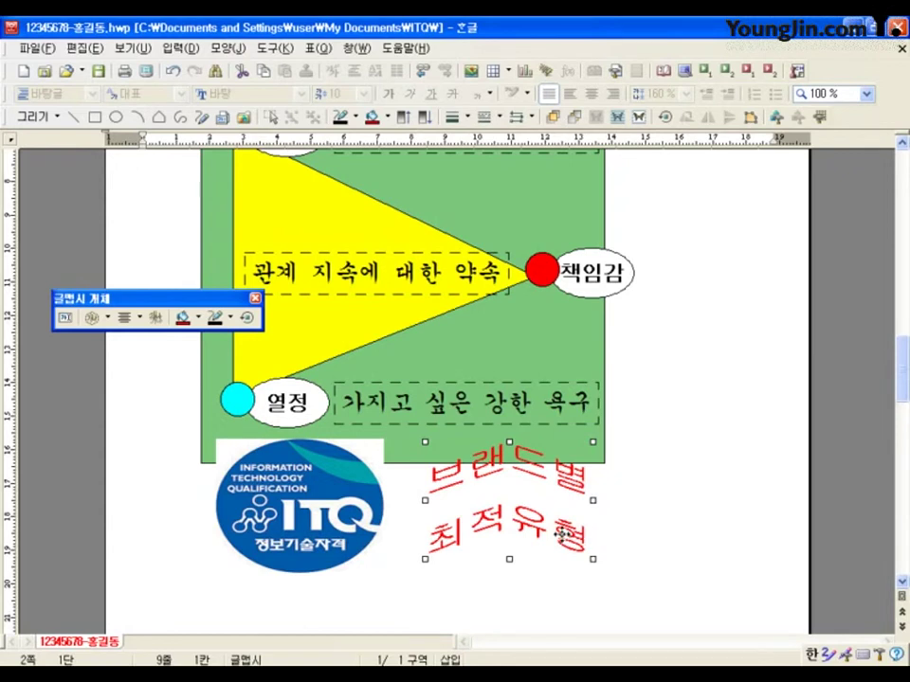
# - Fine-tune the red WordArt's position slightly left and down beside the ITQ picture, and deselect it
pyautogui.moveTo(560, 535); pyautogui.dragTo(558, 535)
pyautogui.click(698, 547)
pyautogui.scroll(2, 700, 548)
pyautogui.scroll(-3, 699, 546)
pyautogui.scroll(-1, 699, 547)
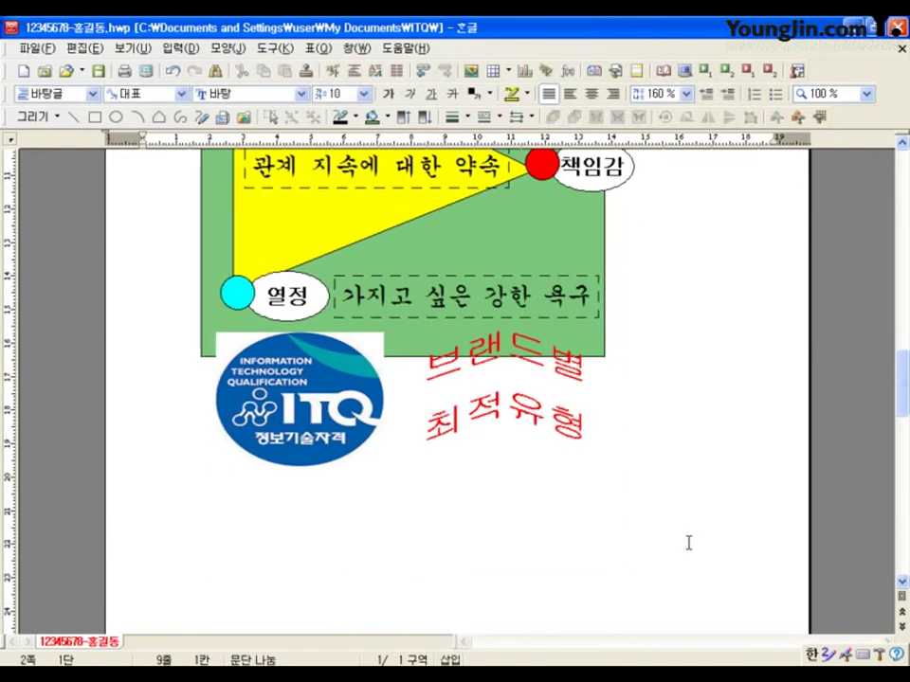
pyautogui.click(544, 424)
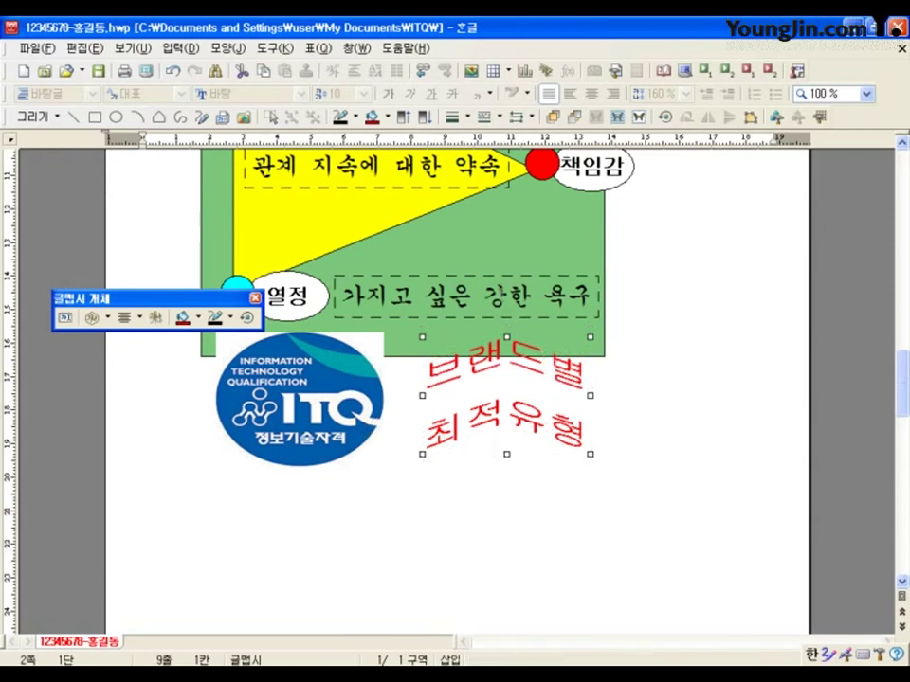
pyautogui.click(512, 299)
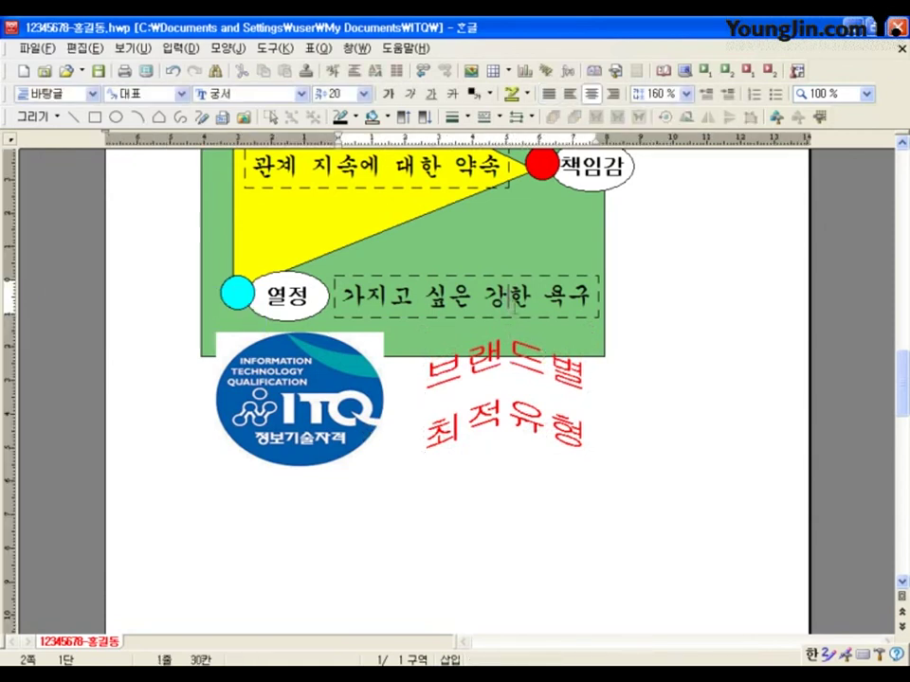
pyautogui.click(668, 426)
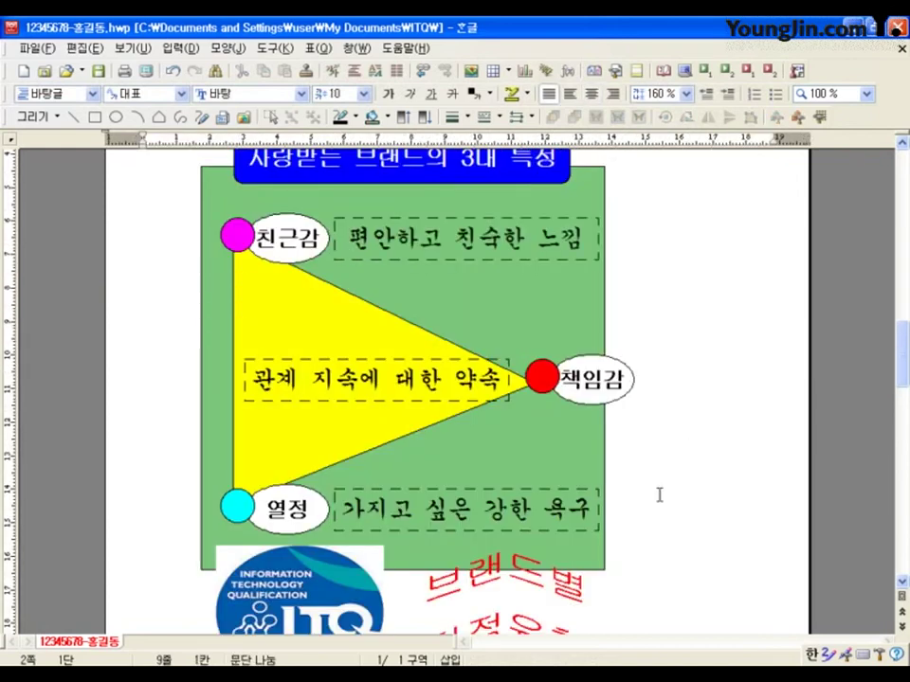
pyautogui.click(533, 375)
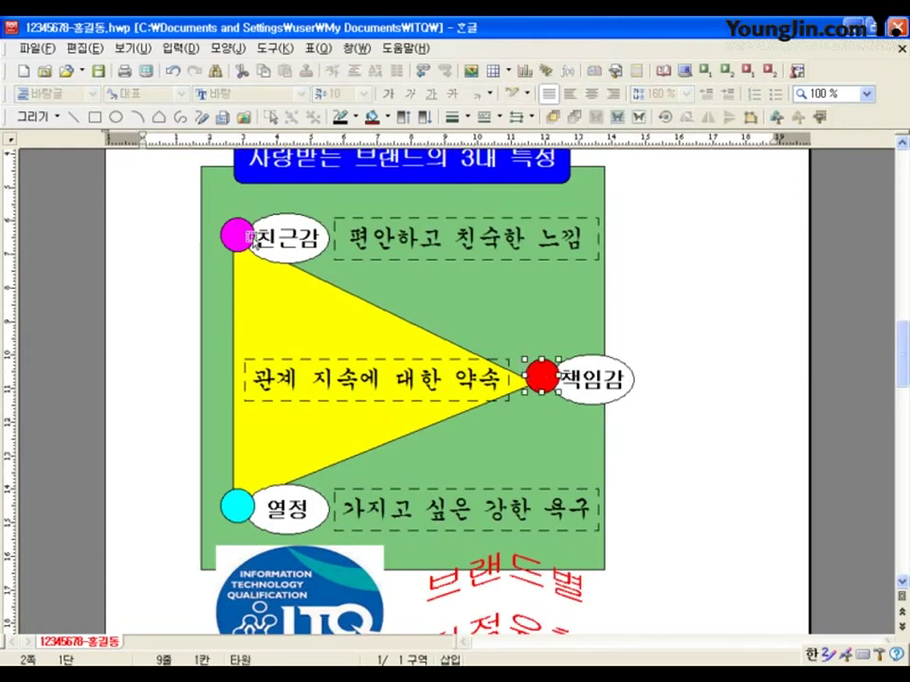
pyautogui.click(420, 443)
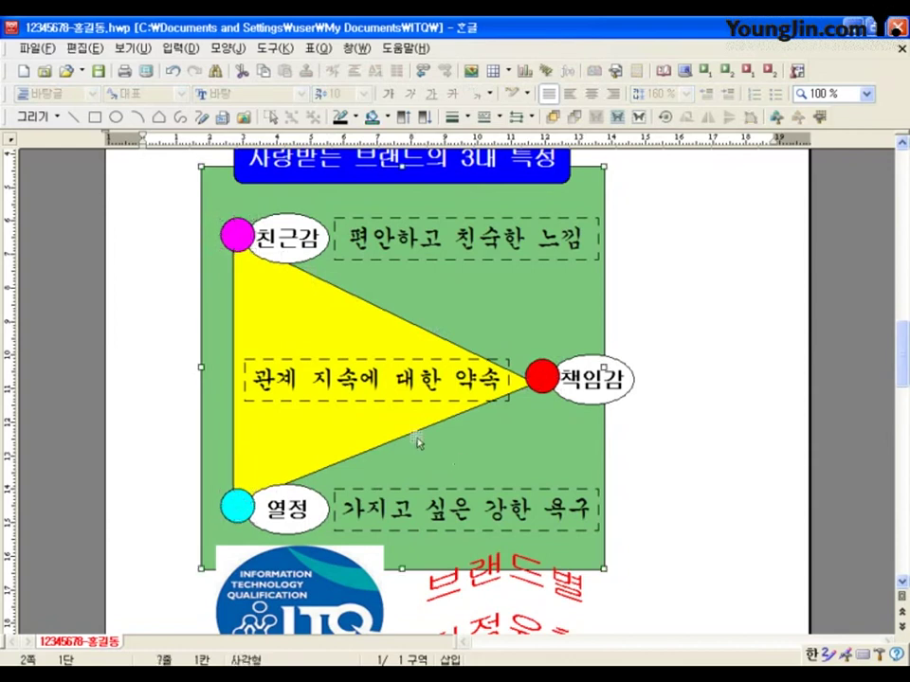
pyautogui.click(688, 441)
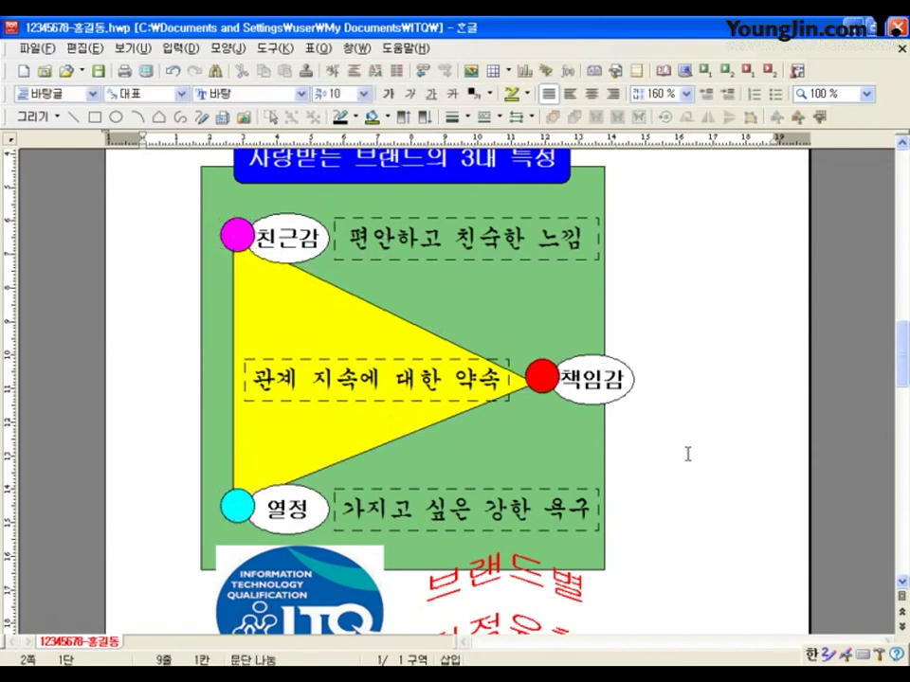
pyautogui.click(428, 360)
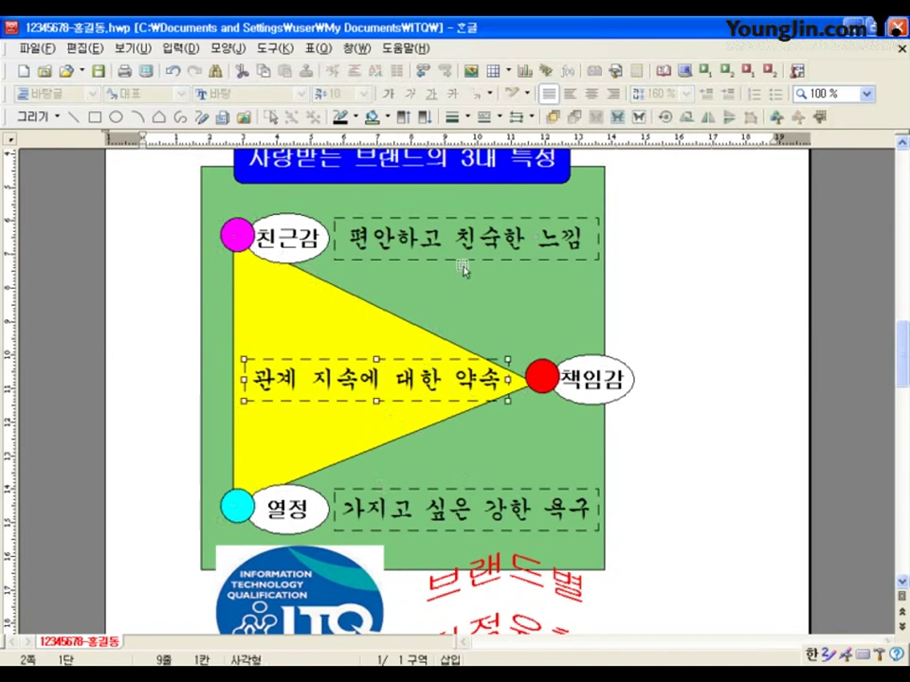
pyautogui.click(654, 319)
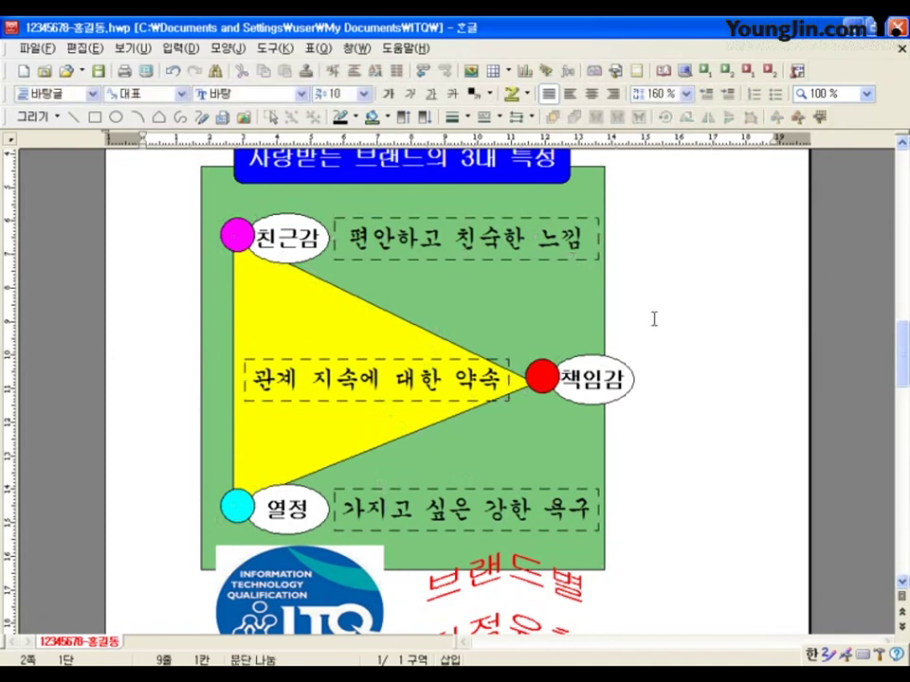
pyautogui.scroll(2, 544, 288)
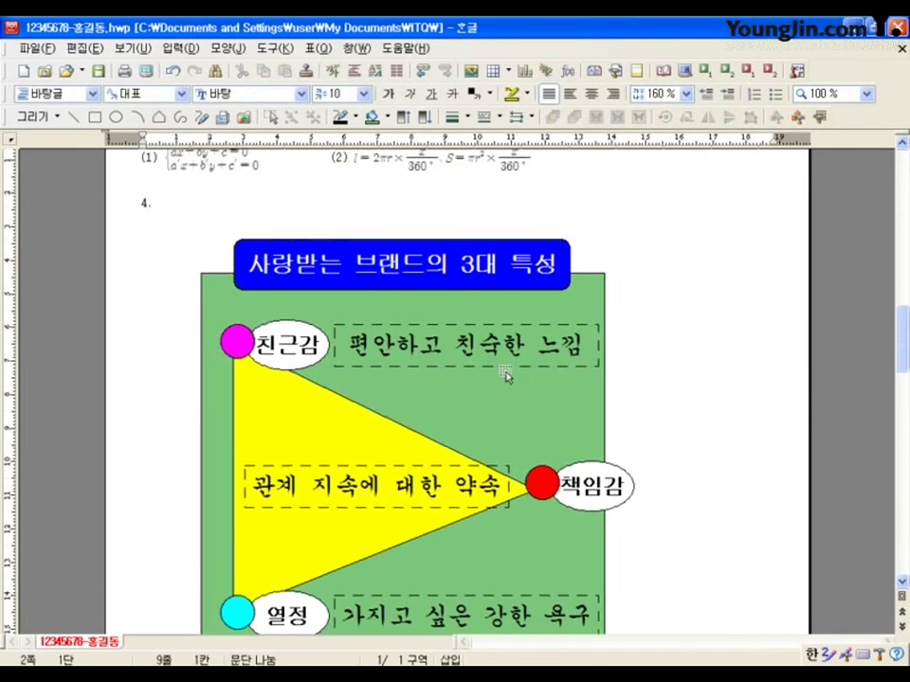